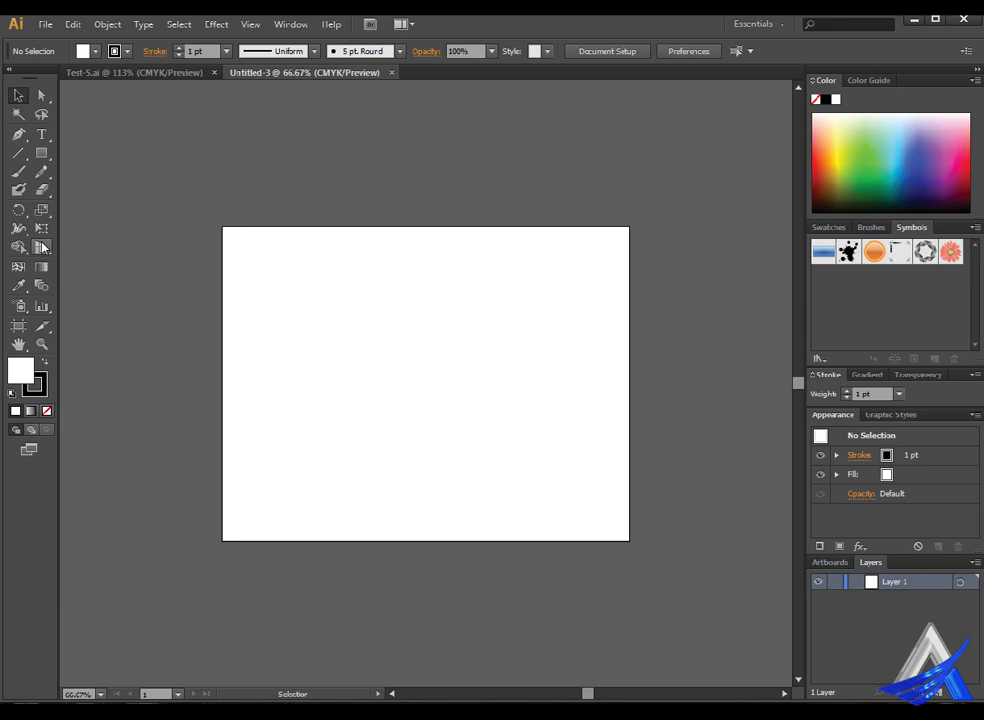
- Show the perspective grid, then adjust its horizon, vertical extent and cell size to about 6 pt
click(42, 247)
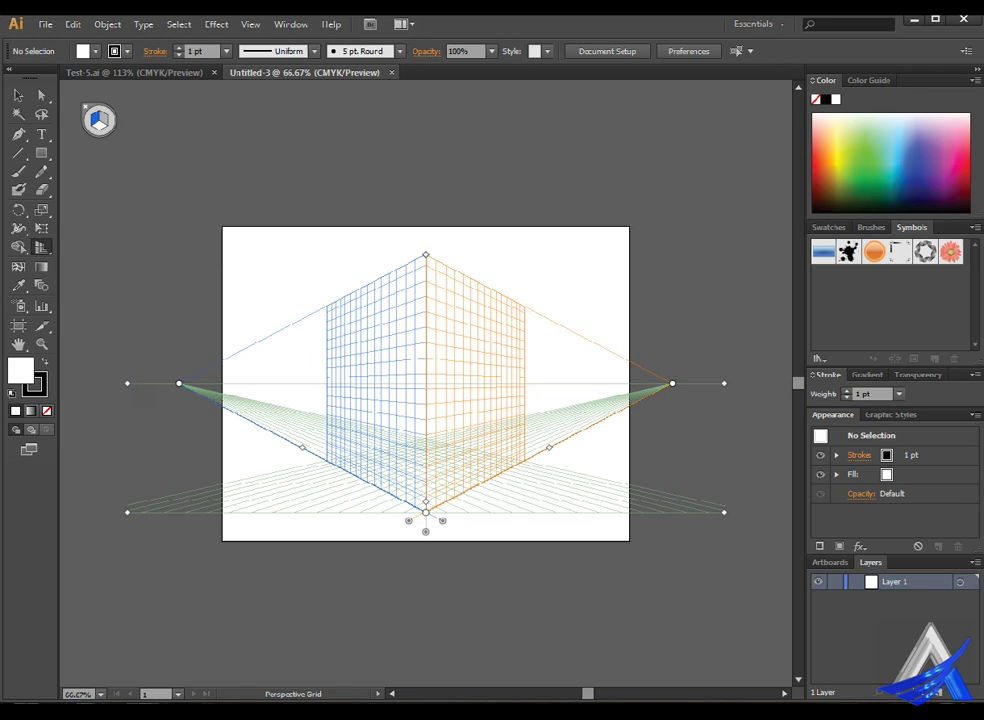
drag(131, 384, 131, 384)
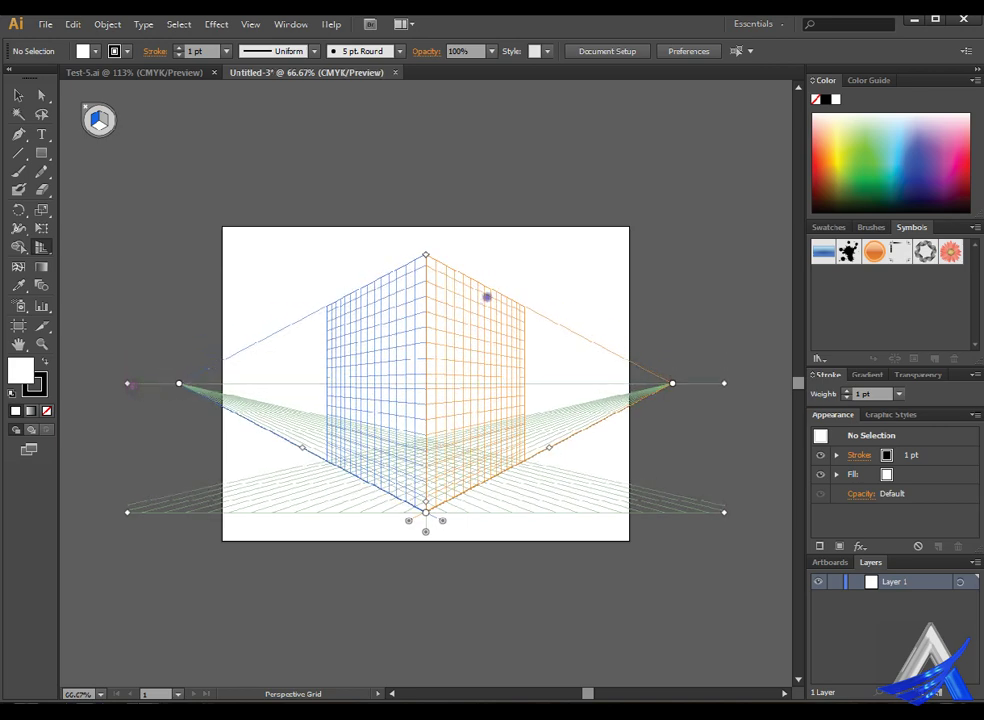
mouse_move(446, 251)
mouse_down()
mouse_move(446, 325)
mouse_move(449, 251)
mouse_up()
mouse_move(428, 534)
mouse_down()
mouse_move(435, 572)
mouse_move(450, 537)
mouse_up()
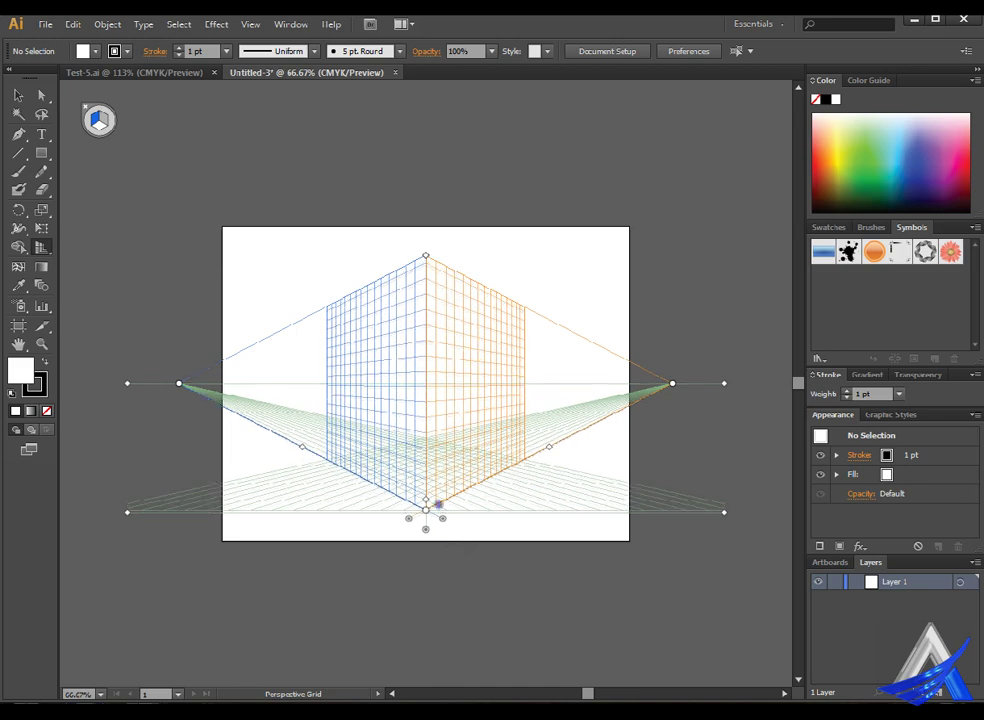
click(251, 23)
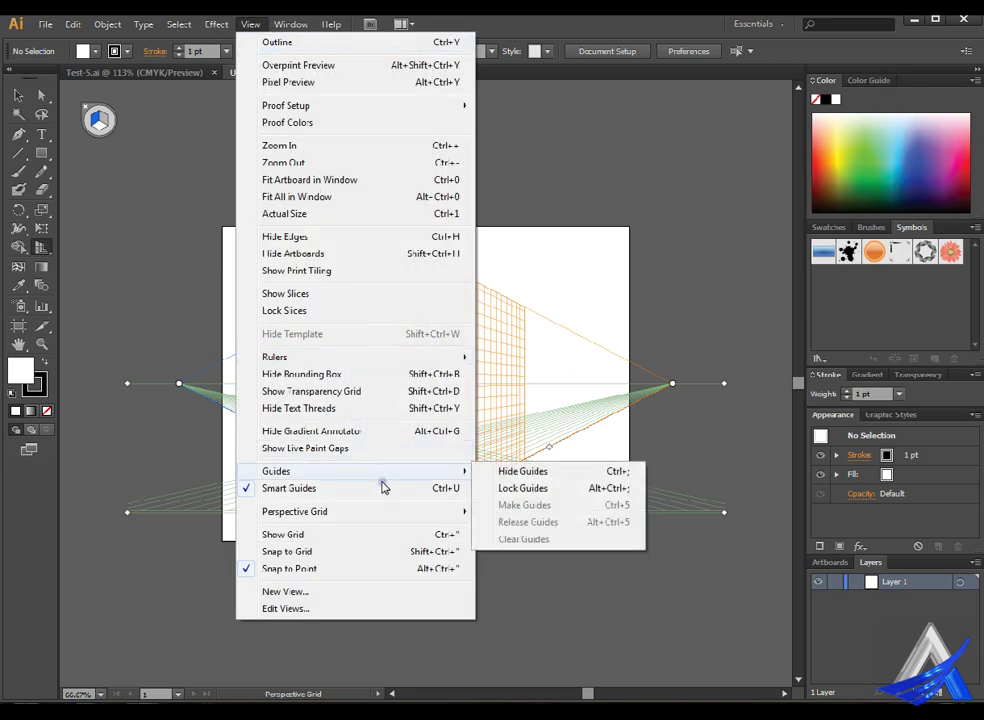
mouse_move(294, 511)
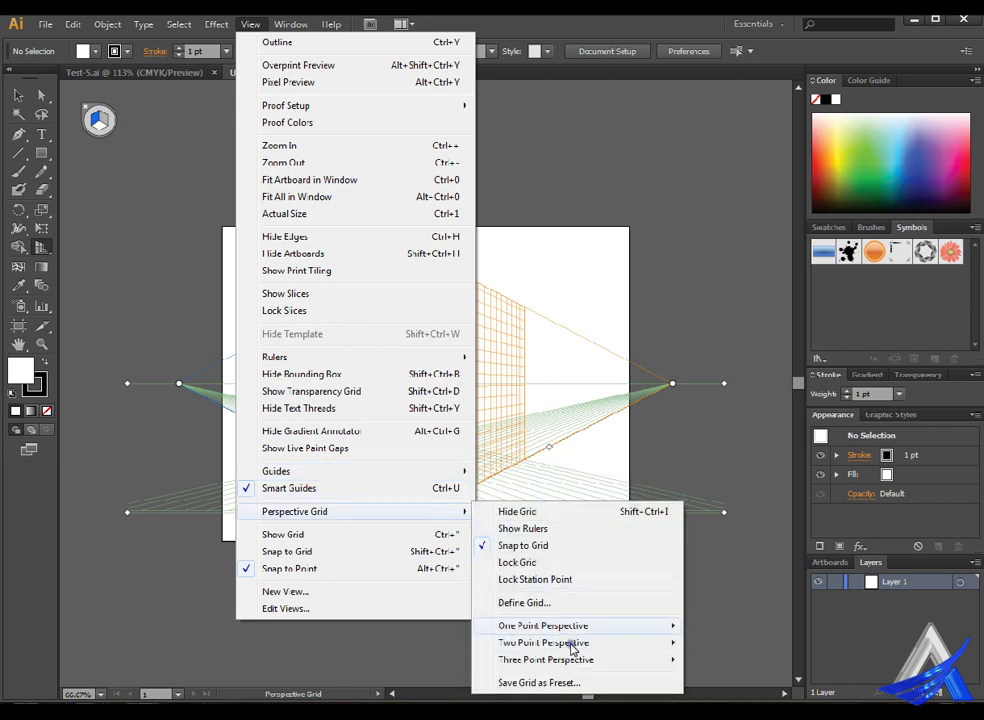
click(755, 640)
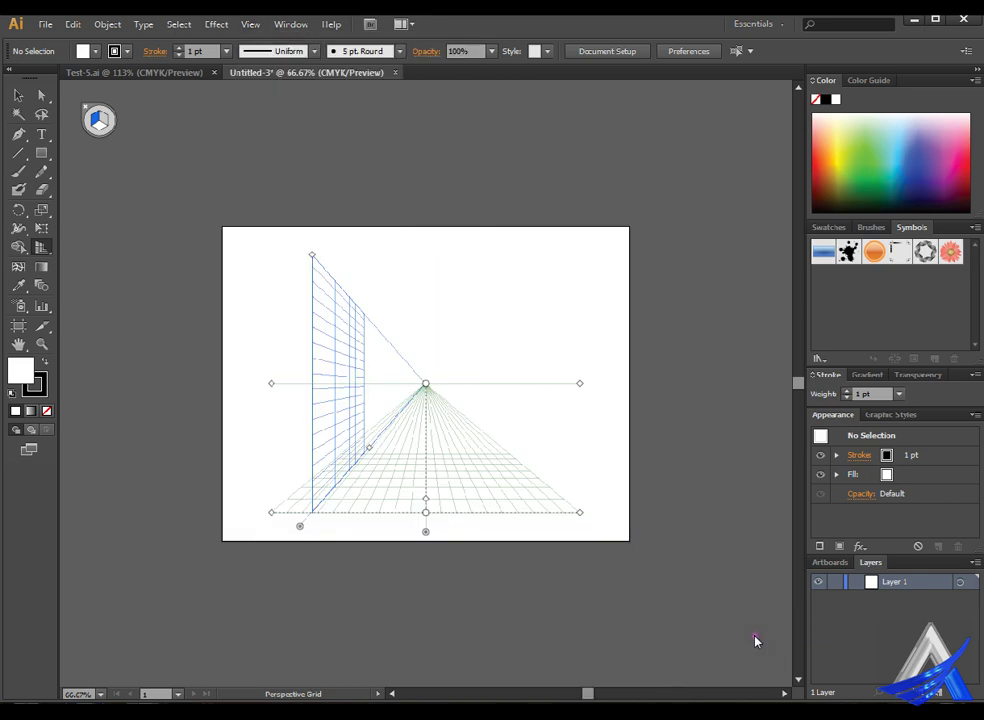
click(251, 24)
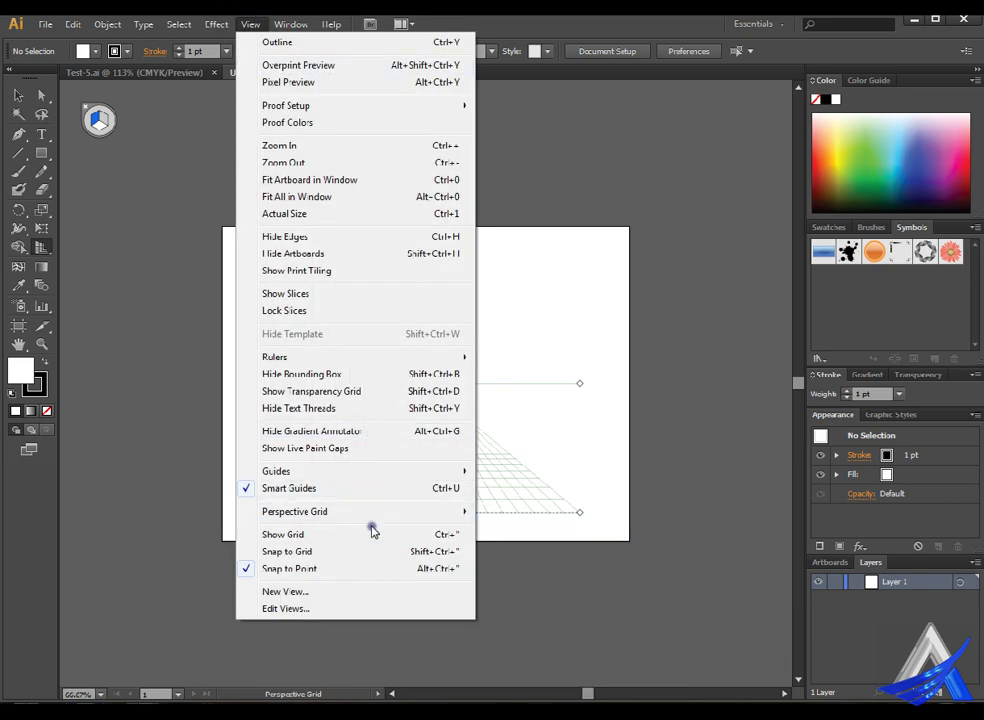
mouse_move(294, 511)
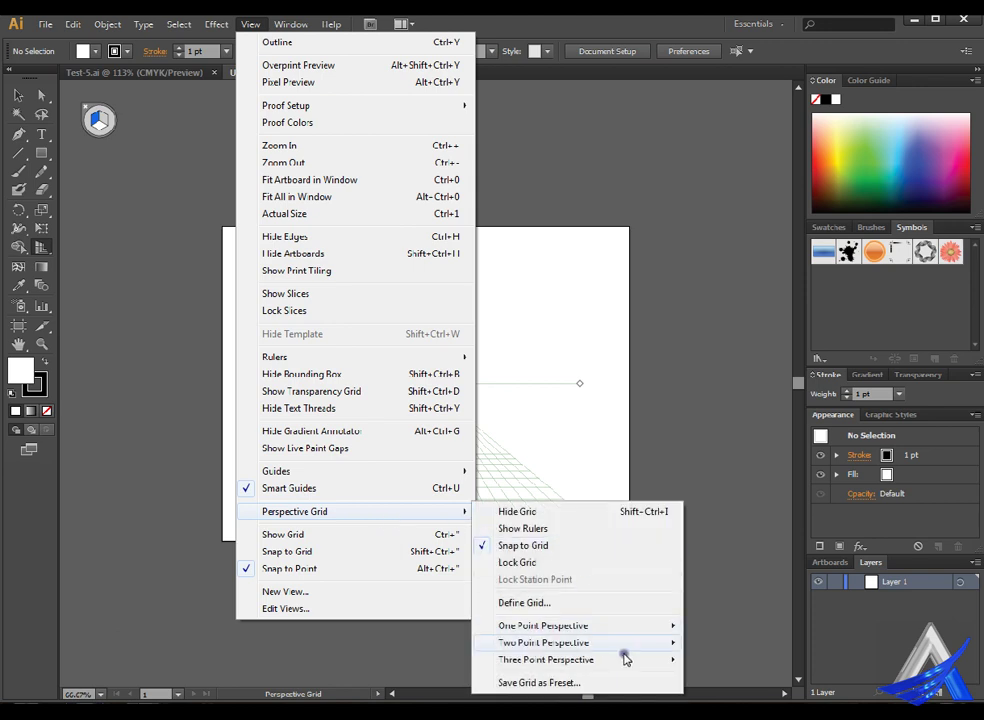
click(742, 643)
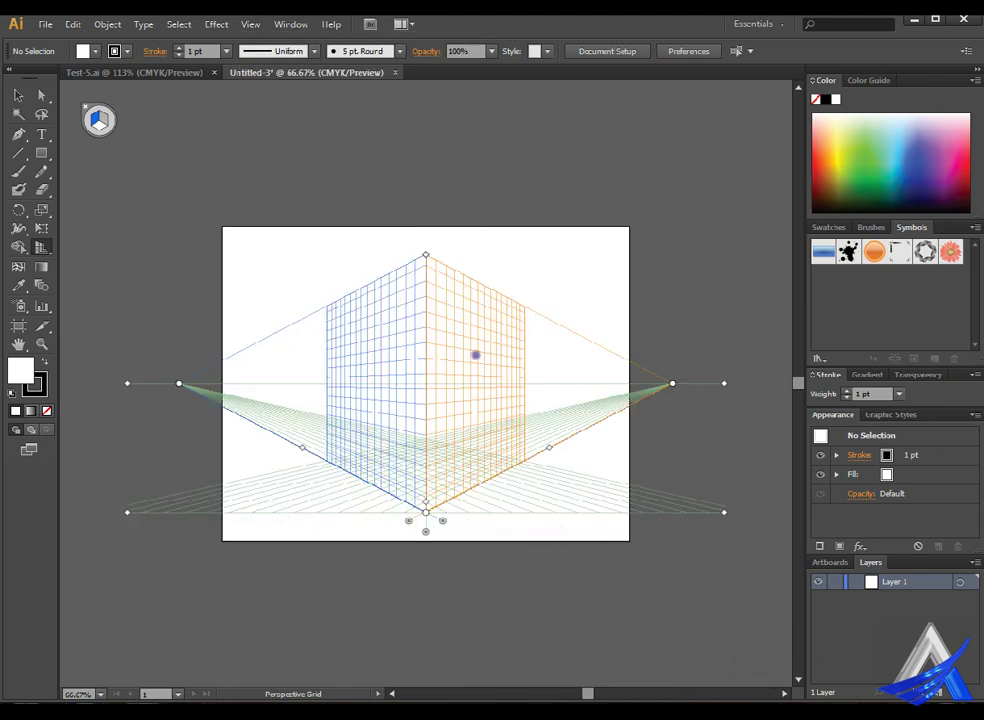
click(252, 24)
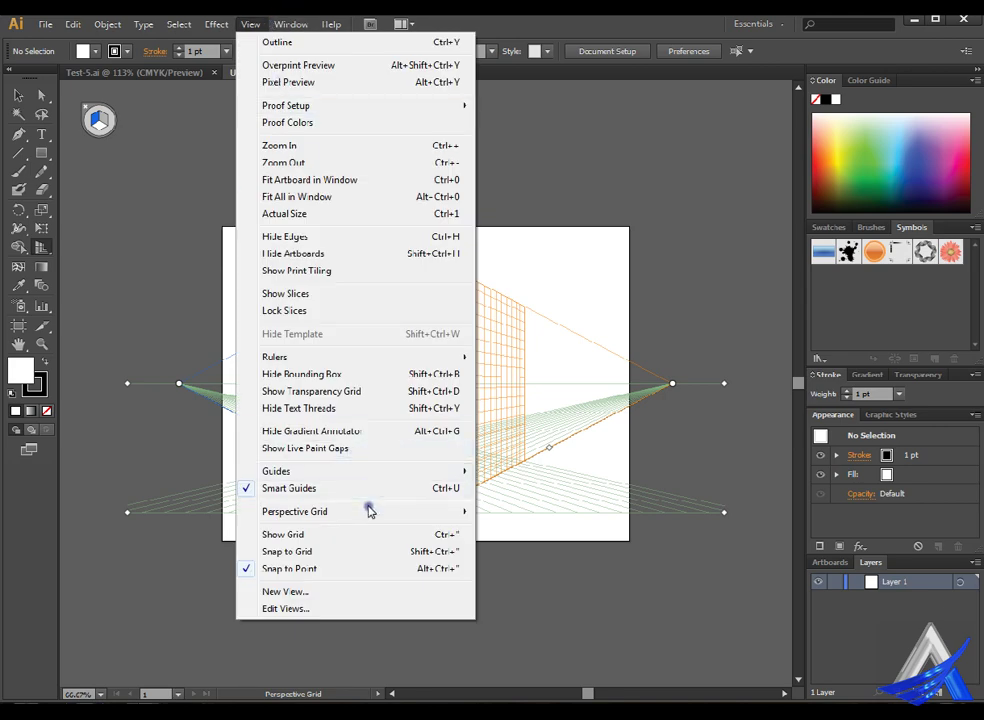
mouse_move(295, 511)
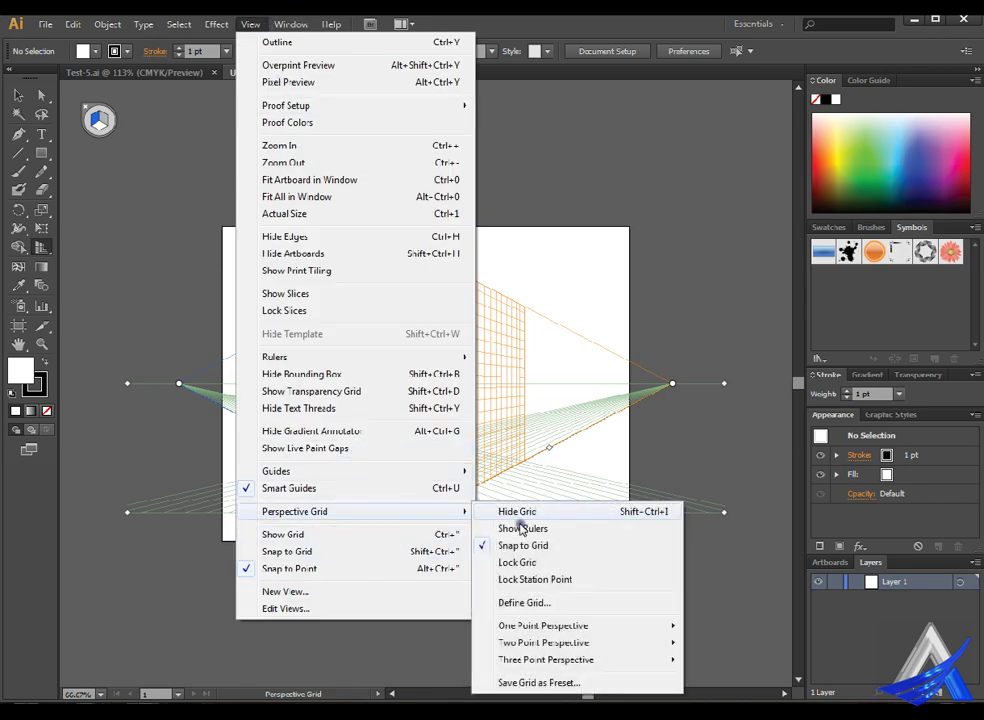
click(745, 661)
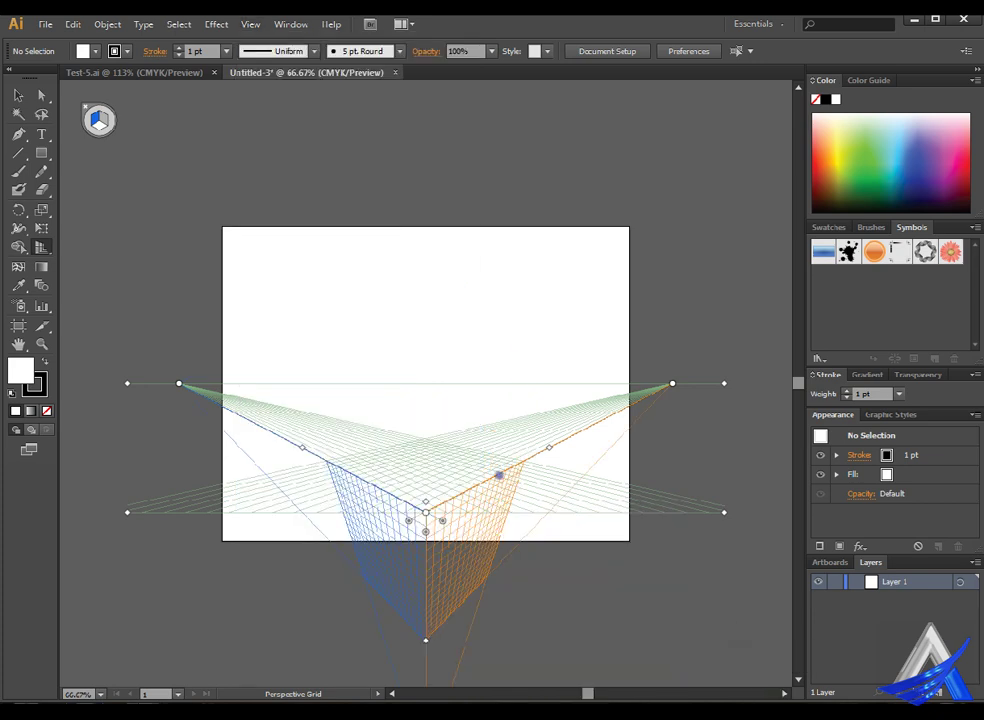
click(252, 24)
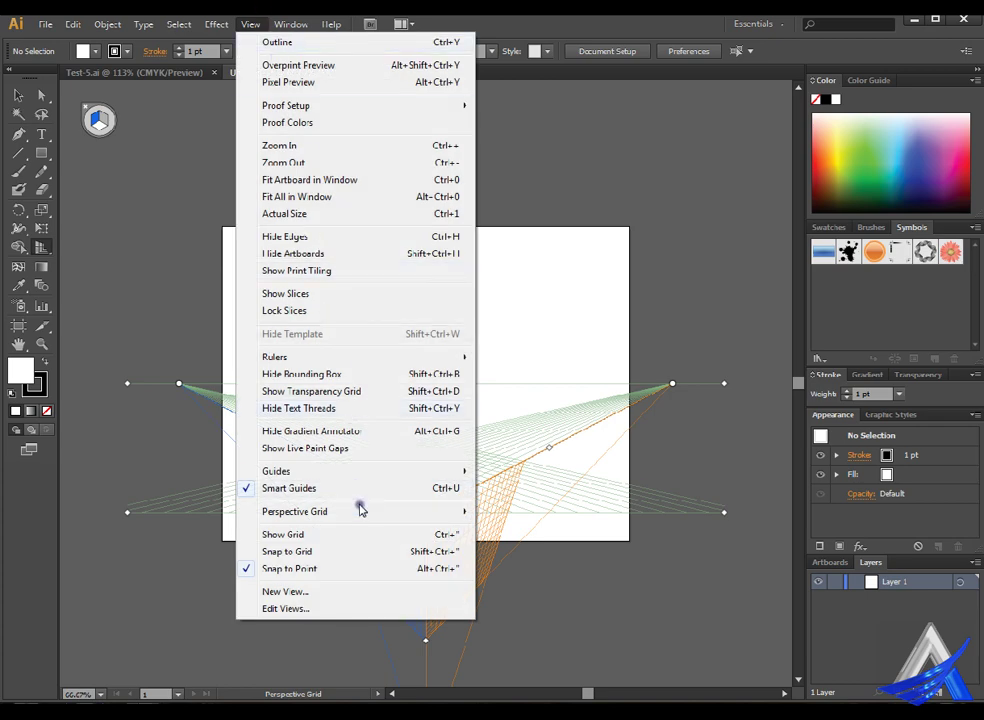
mouse_move(294, 511)
mouse_move(577, 642)
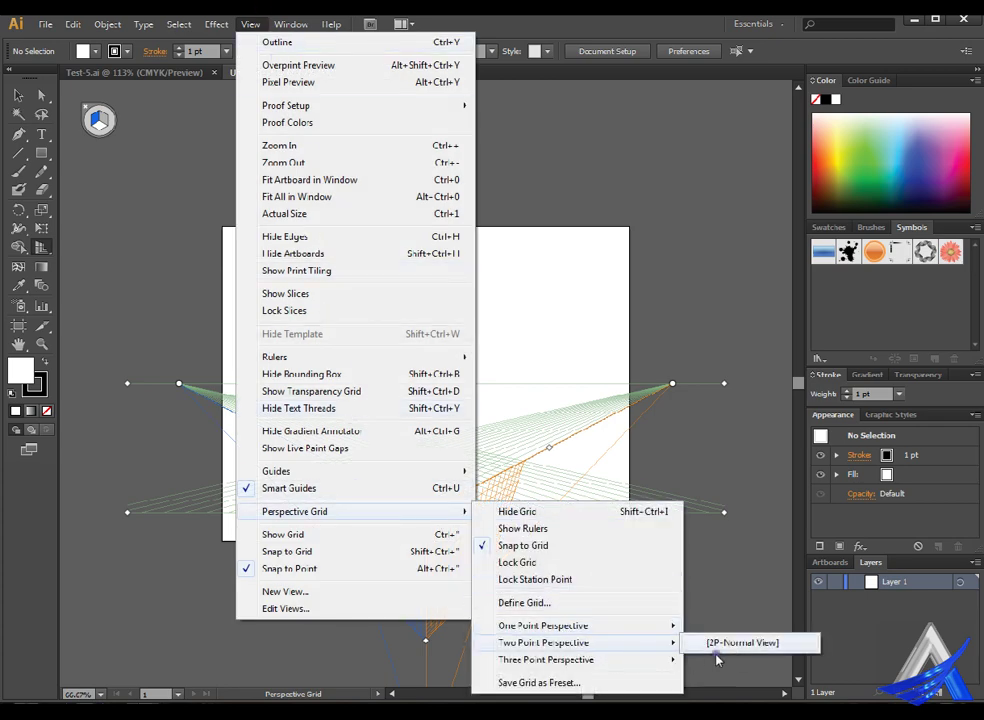
click(725, 643)
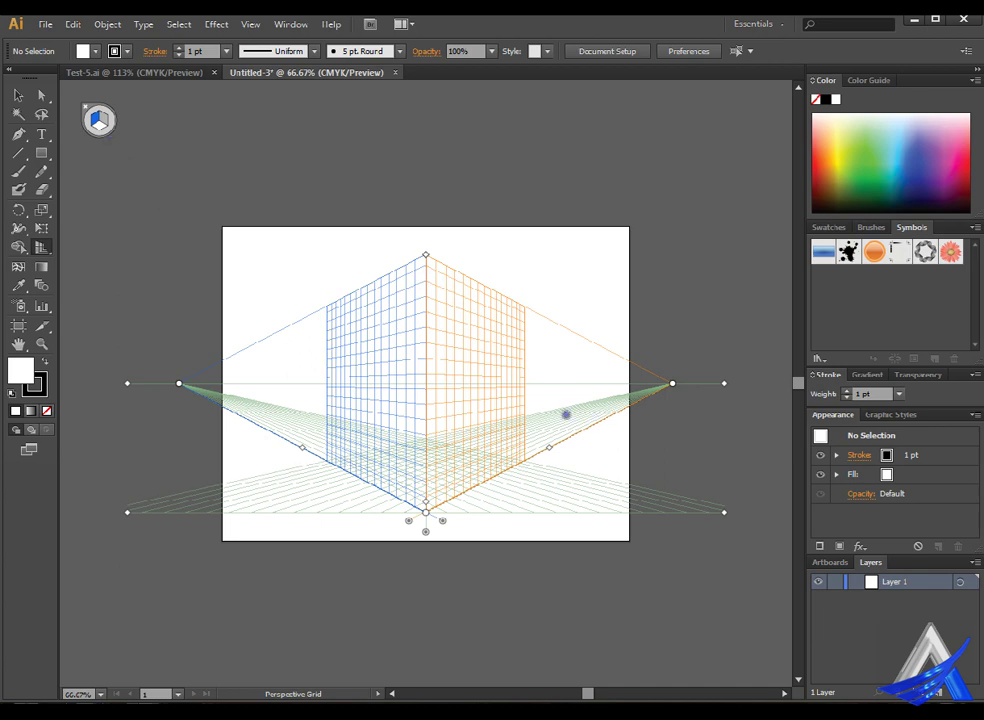
- Toggle between perspective selection and grid editing, activating the right and ground planes from the widget
key(shift+v)
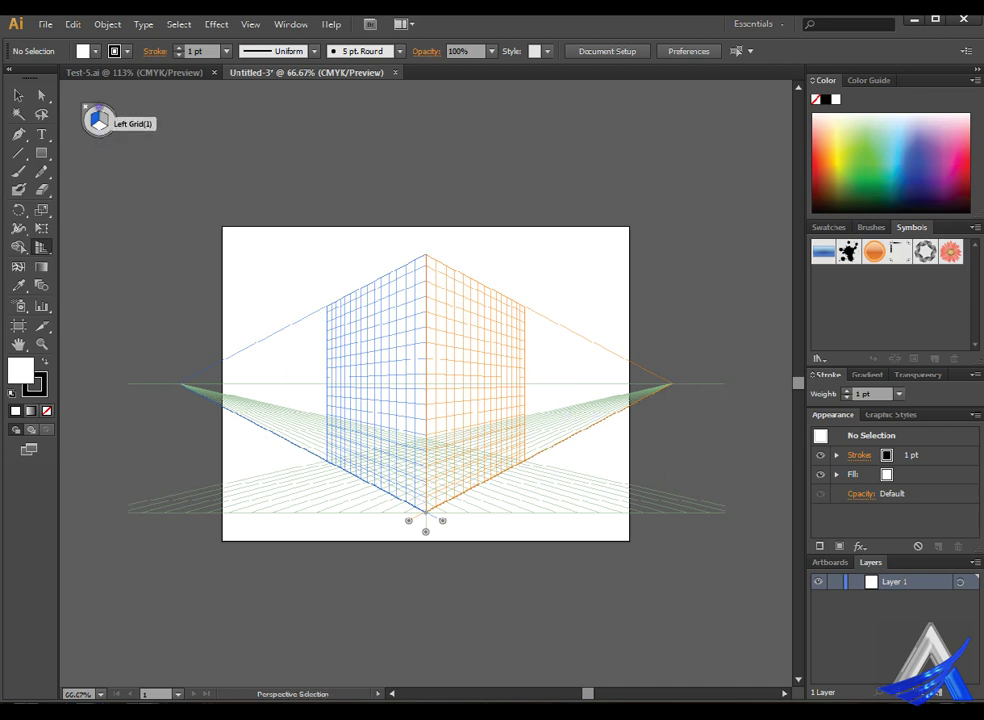
key(shift+p)
key(shift+v)
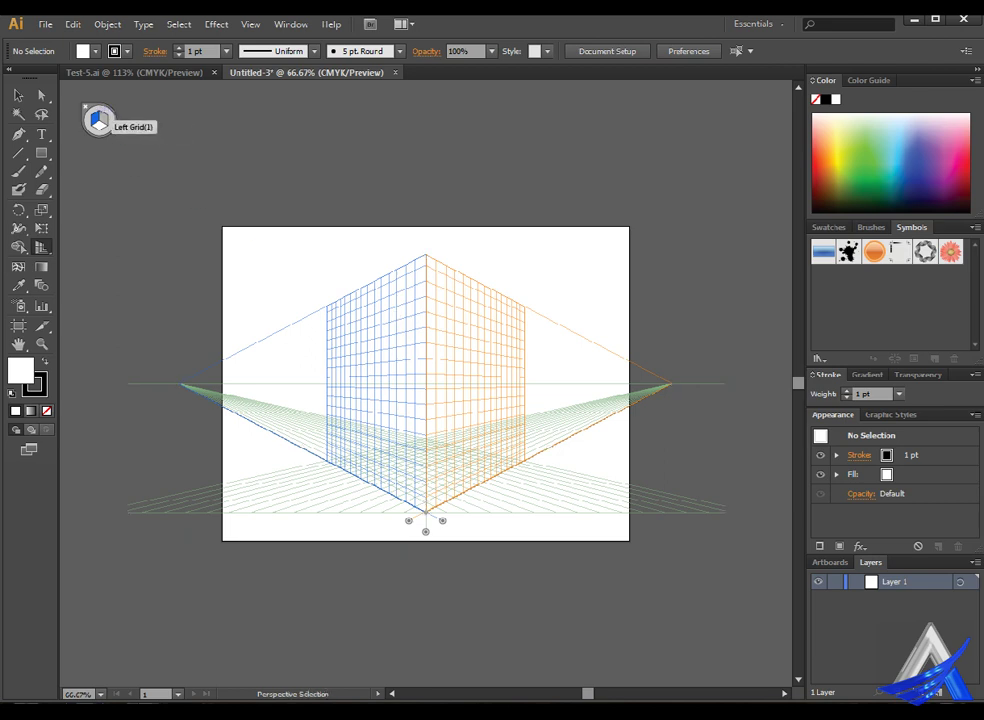
key(shift+p)
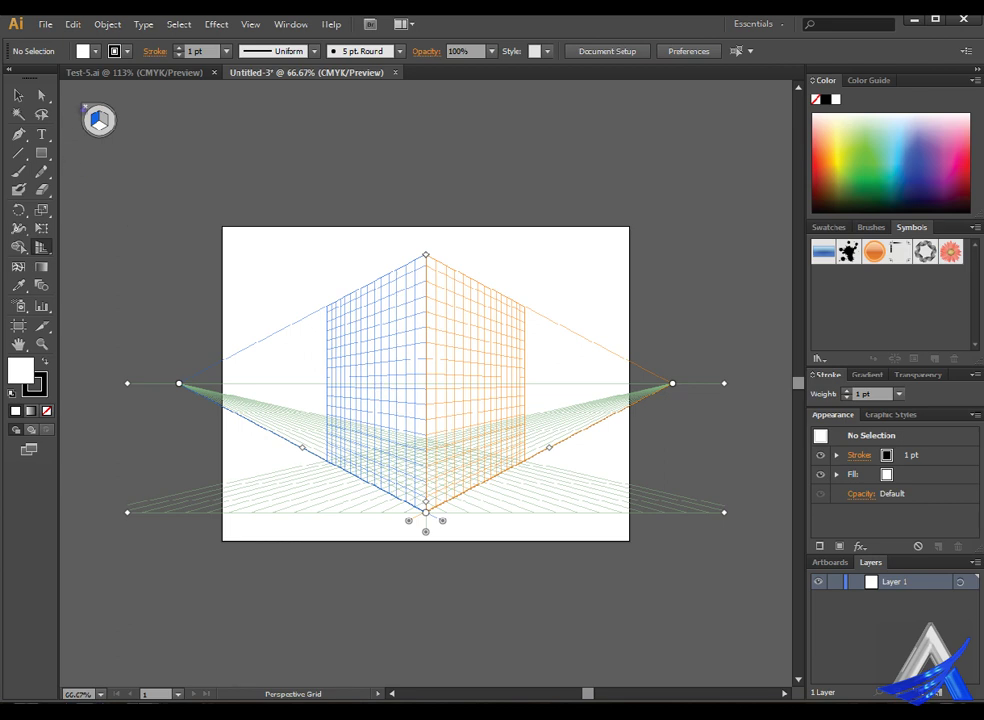
key(shift+v)
click(104, 118)
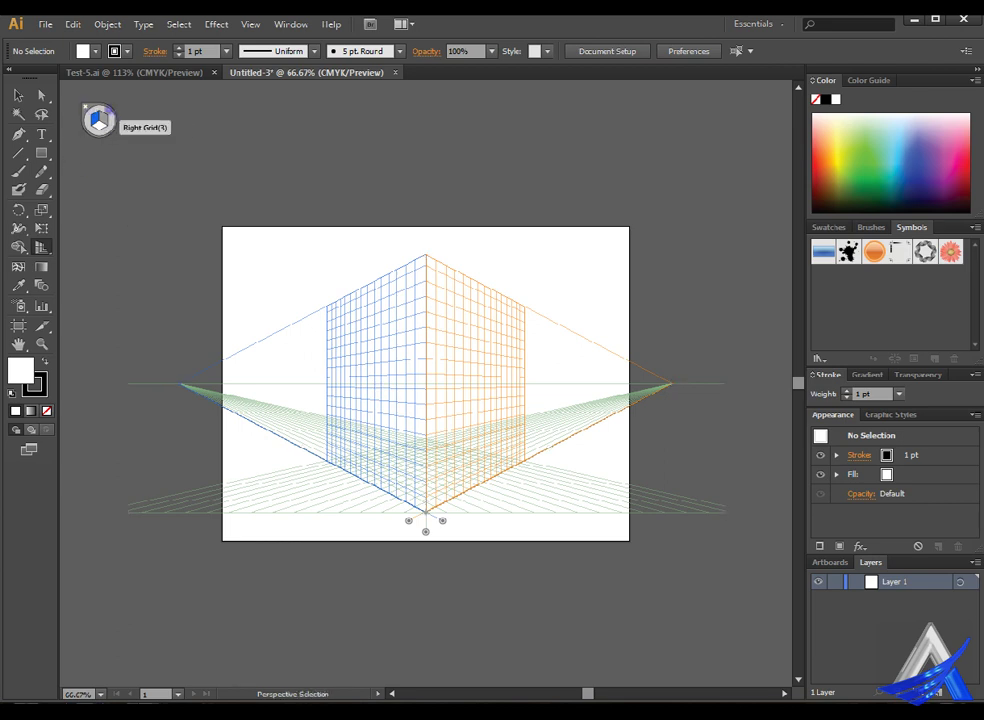
key(shift+p)
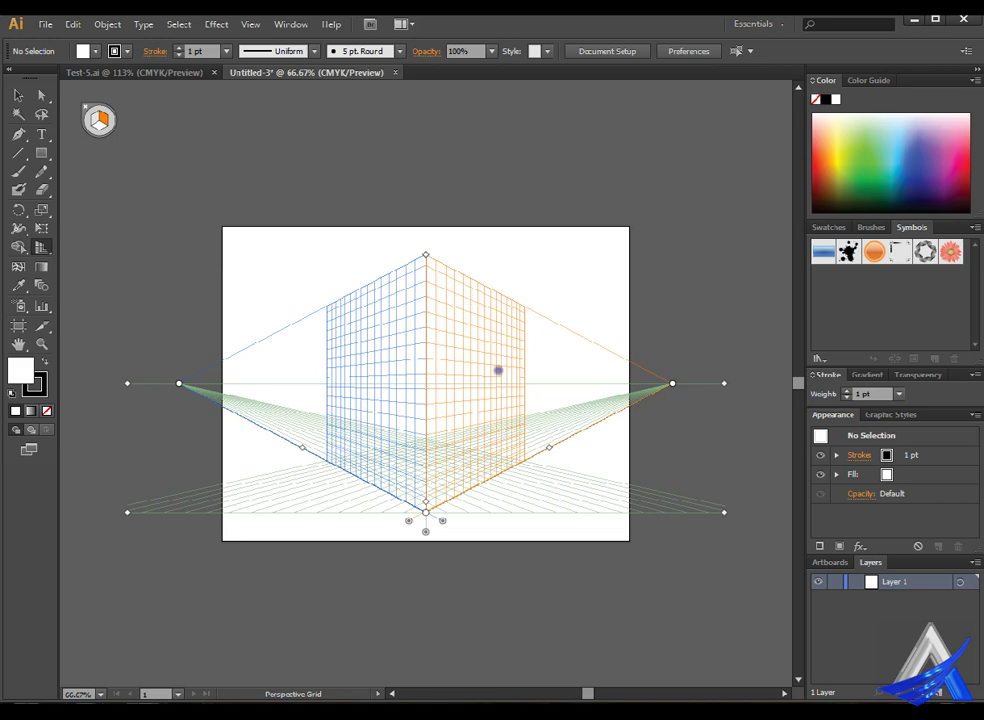
click(98, 124)
key(shift+p)
- Activate the left, ground and right planes with keys 1–3, then switch to Test-5.ai
key(1)
key(2)
key(3)
click(48, 246)
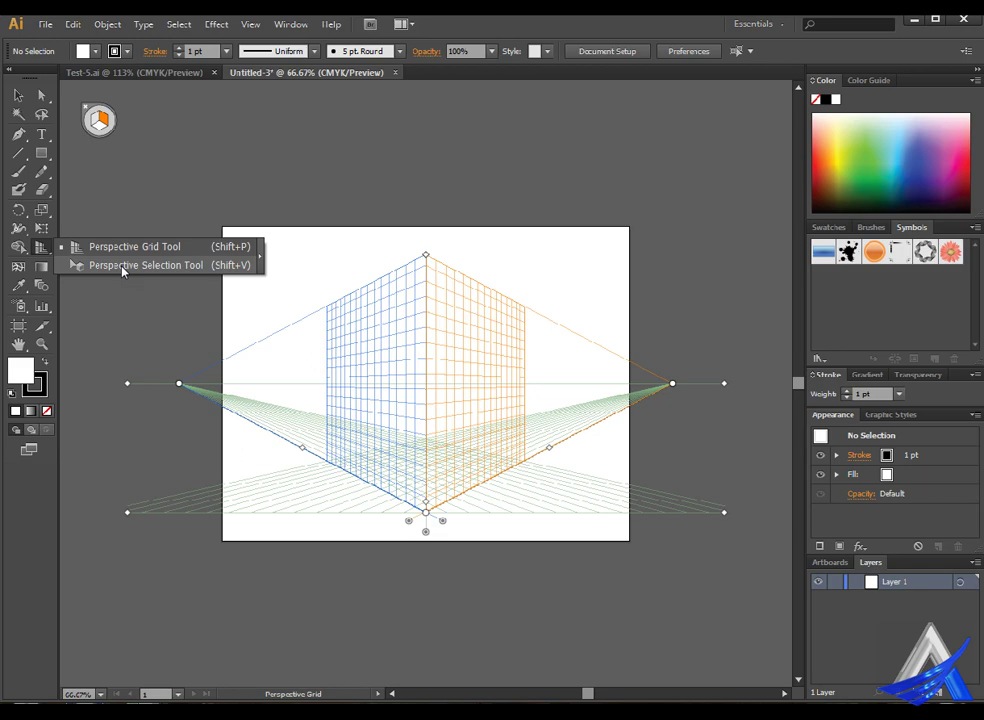
click(185, 74)
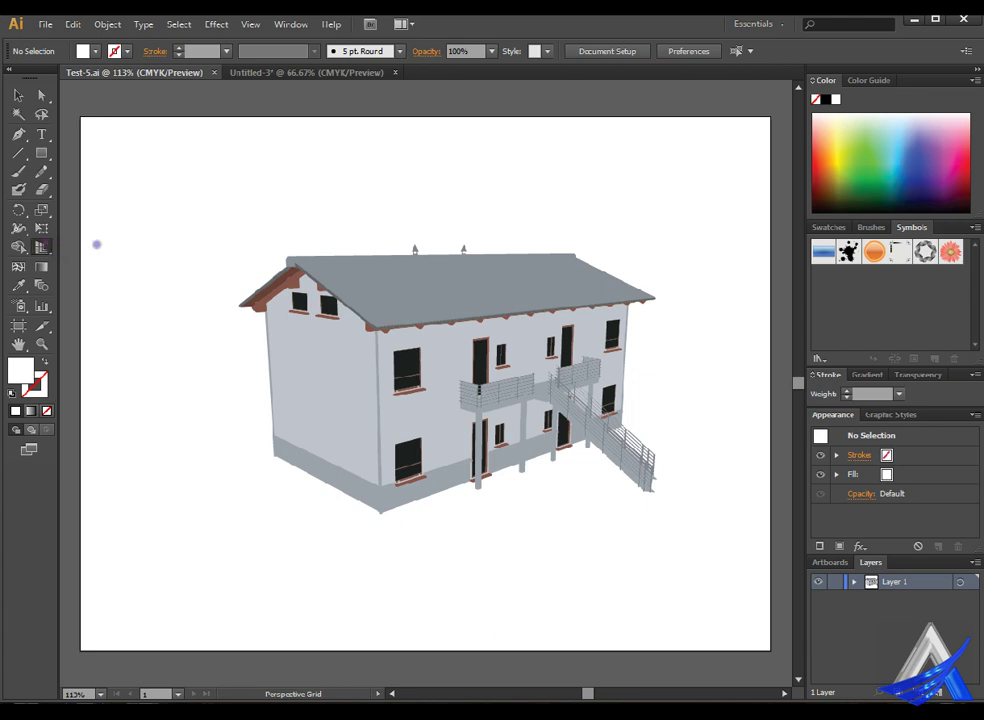
- Show the perspective grid over the Test-5.ai house, zoomed out to 66.67%
drag(48, 250, 125, 244)
click(19, 94)
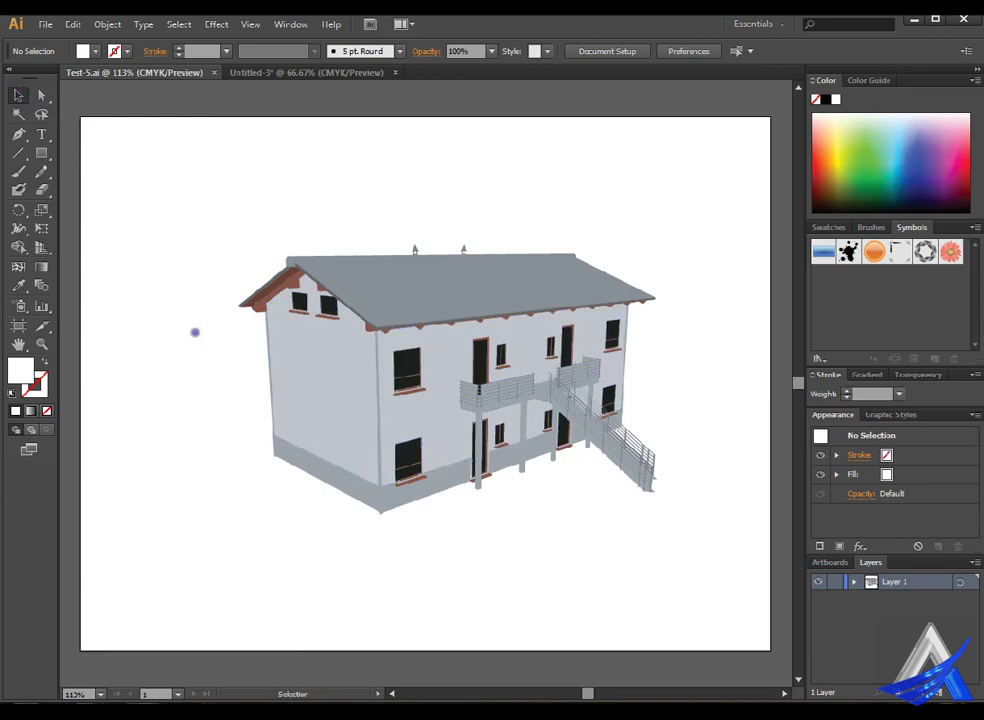
click(41, 247)
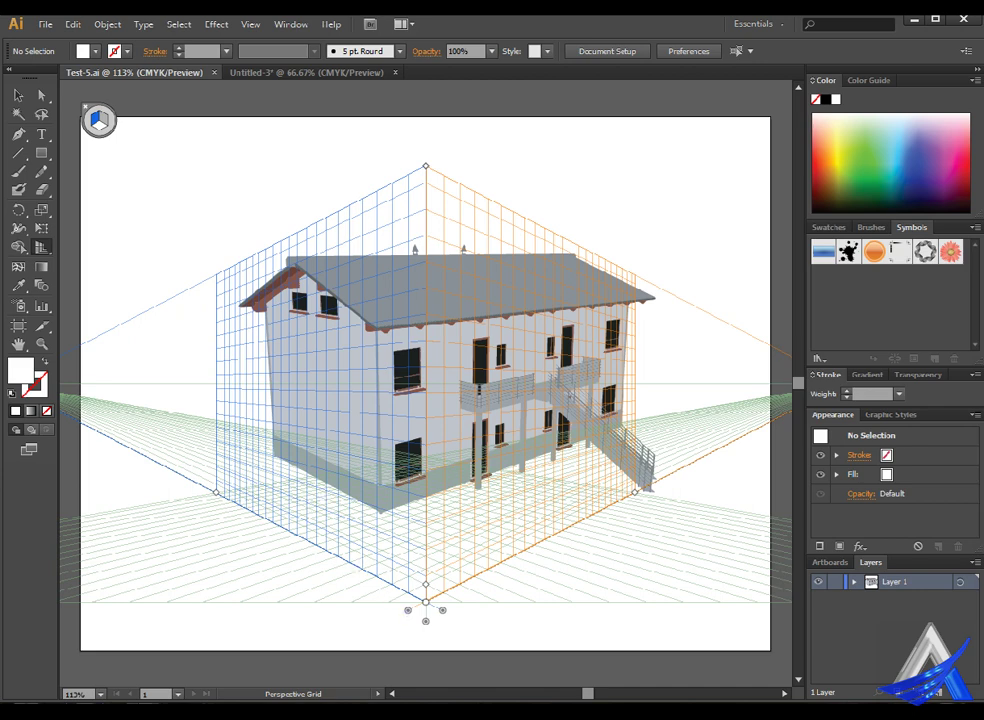
key(ctrl+1)
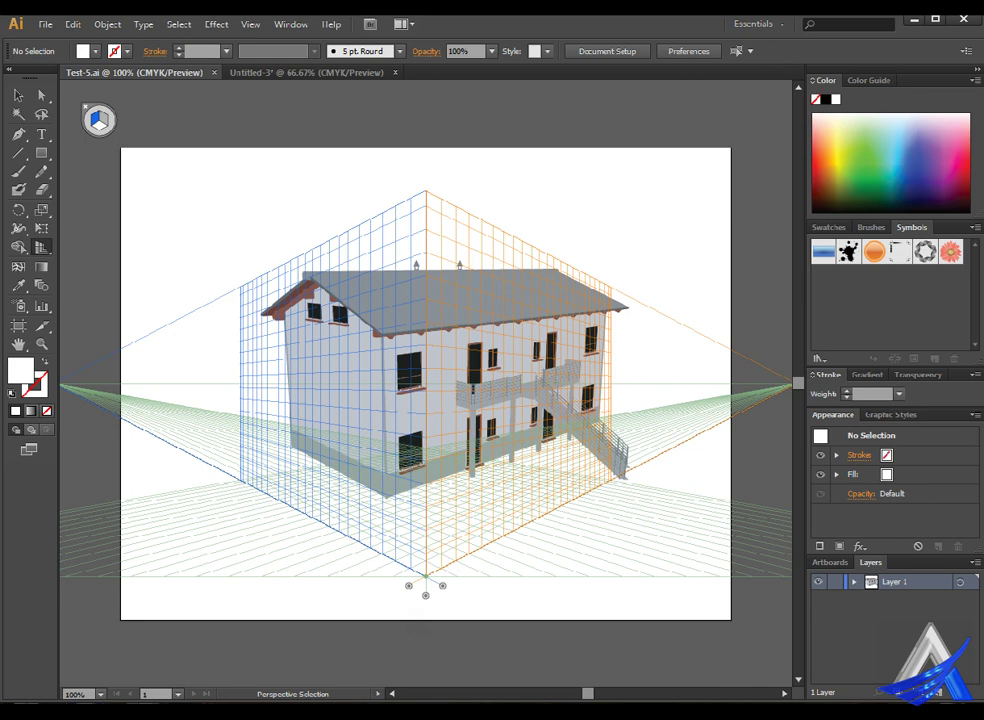
key(ctrl+minus)
key(shift+p)
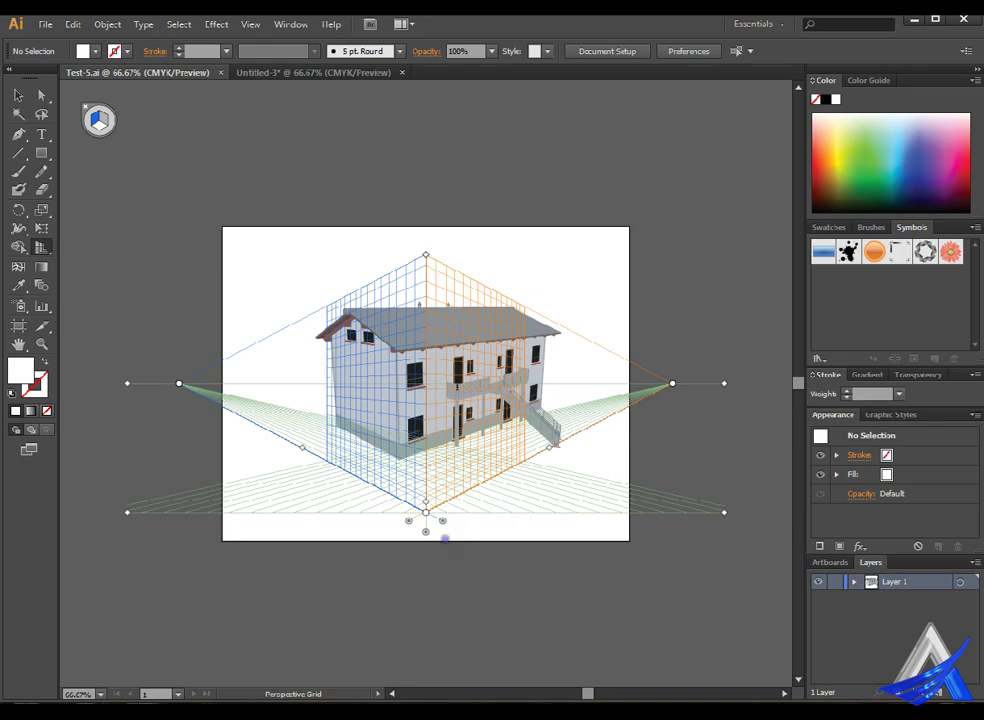
- Shrink the grid cells, lower the horizon, and move the left vanishing point left and the right one further right
drag(441, 536, 424, 540)
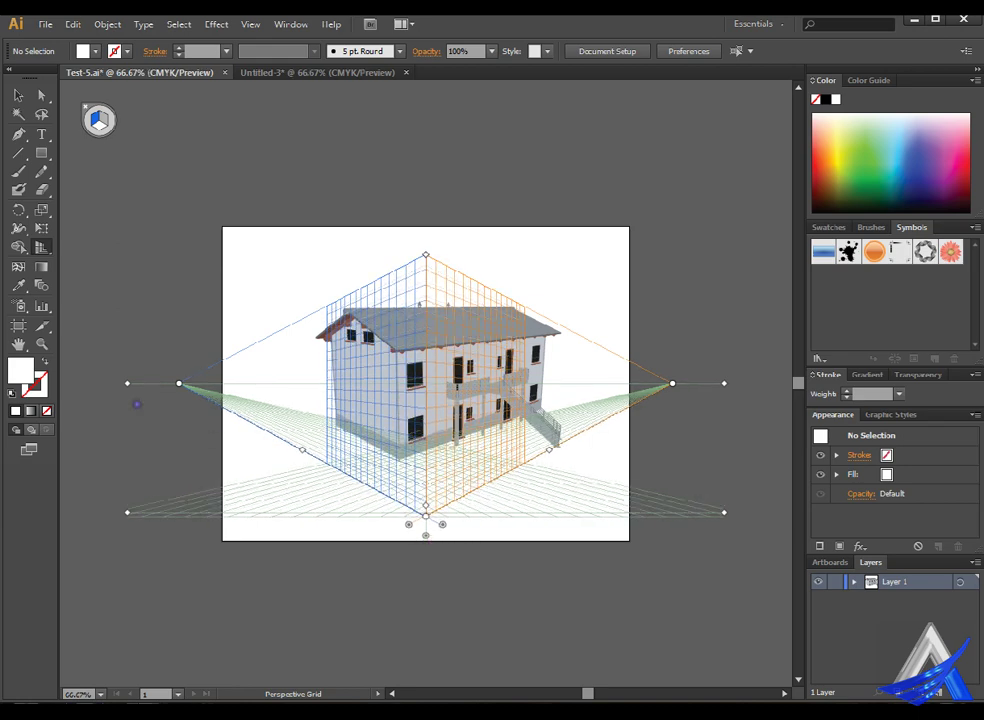
mouse_move(133, 385)
mouse_down()
mouse_move(96, 386)
mouse_move(132, 389)
mouse_move(116, 391)
mouse_up()
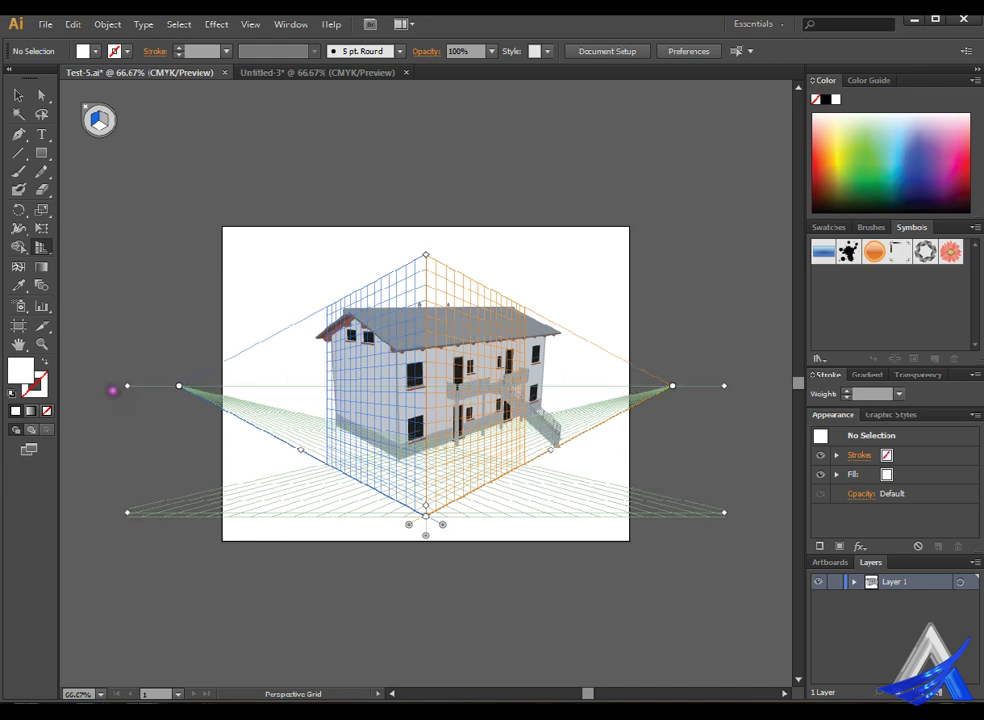
drag(187, 388, 127, 388)
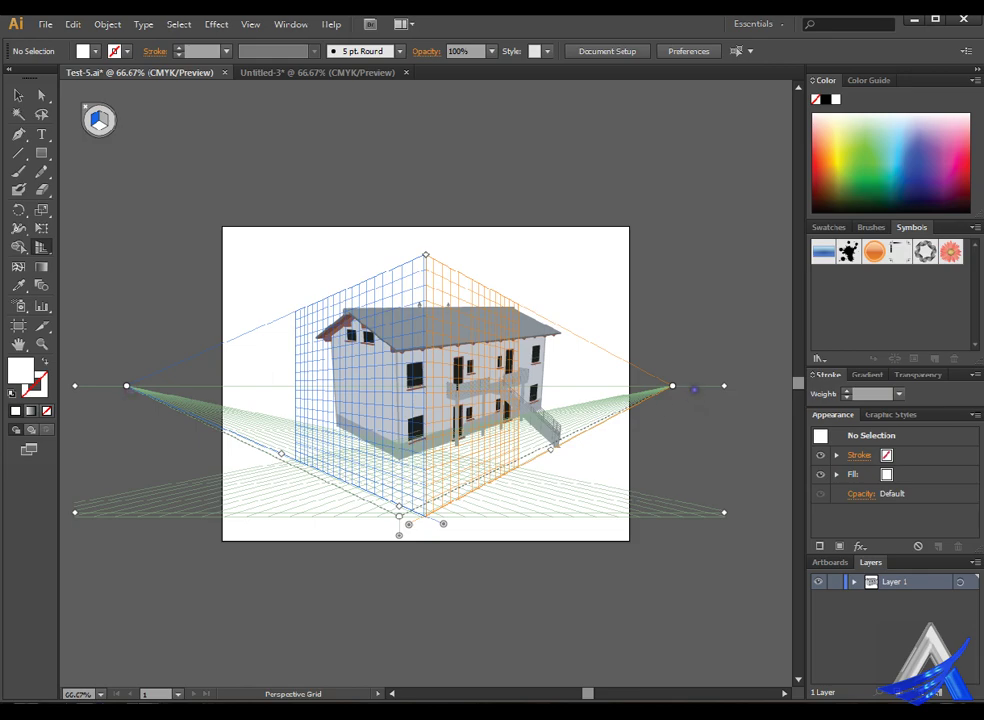
drag(672, 385, 640, 385)
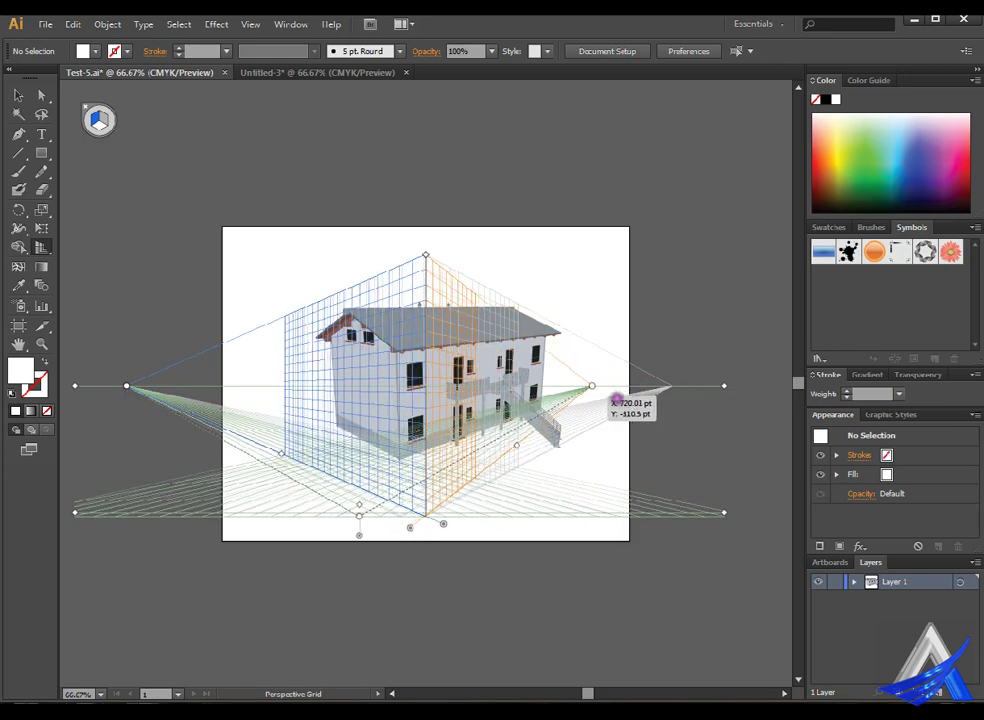
drag(647, 398, 727, 398)
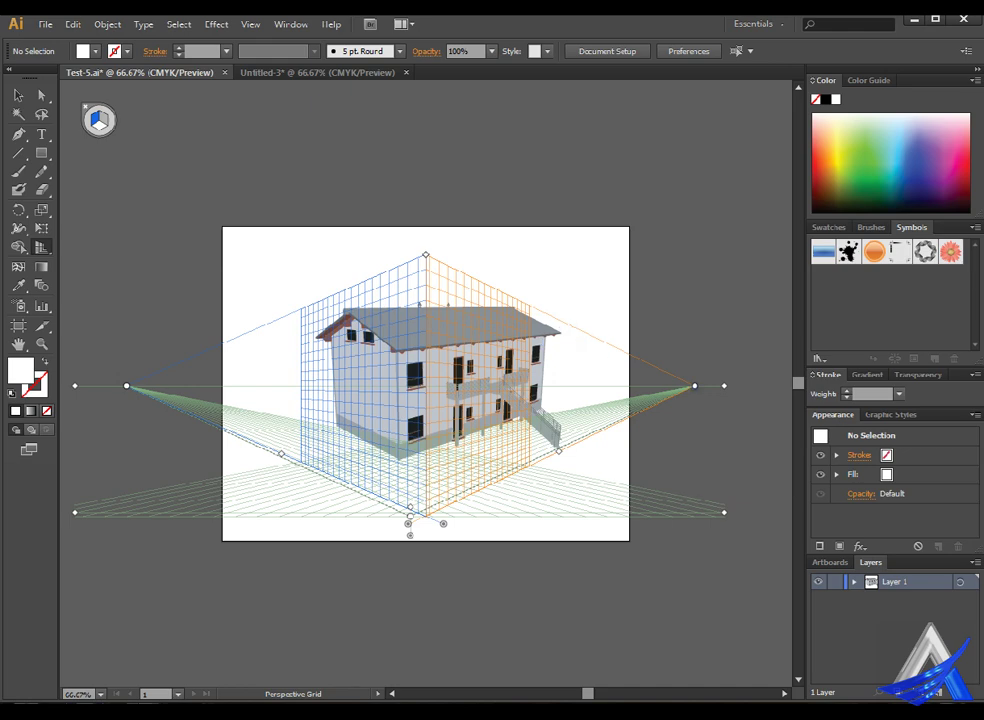
- Select the house group, nudge it slightly right, and deselect it
click(18, 95)
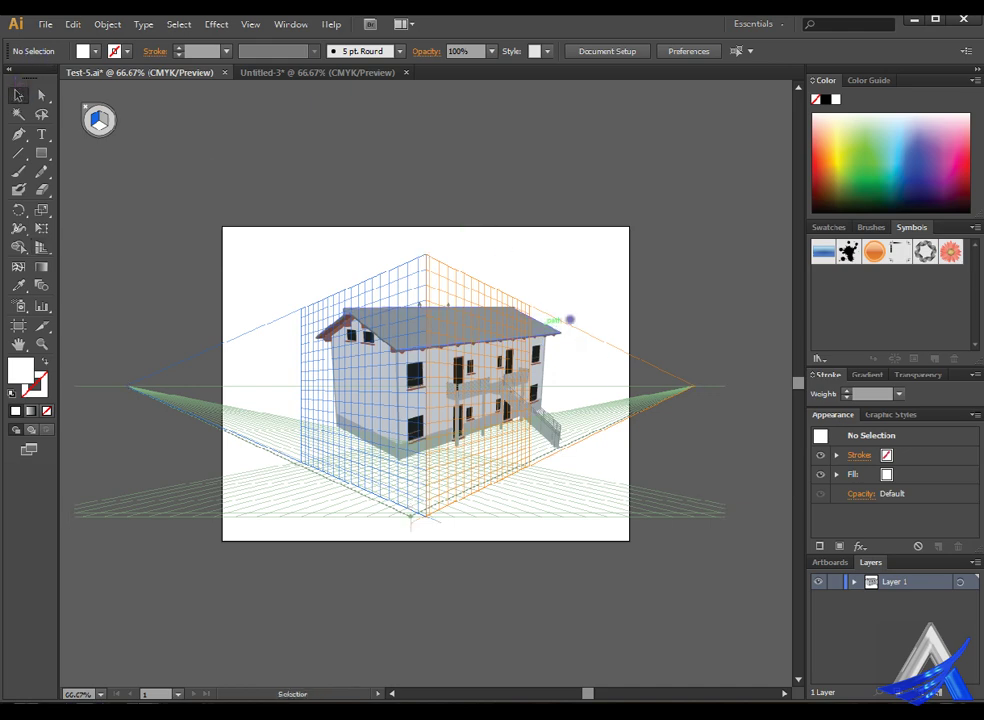
click(569, 327)
click(566, 328)
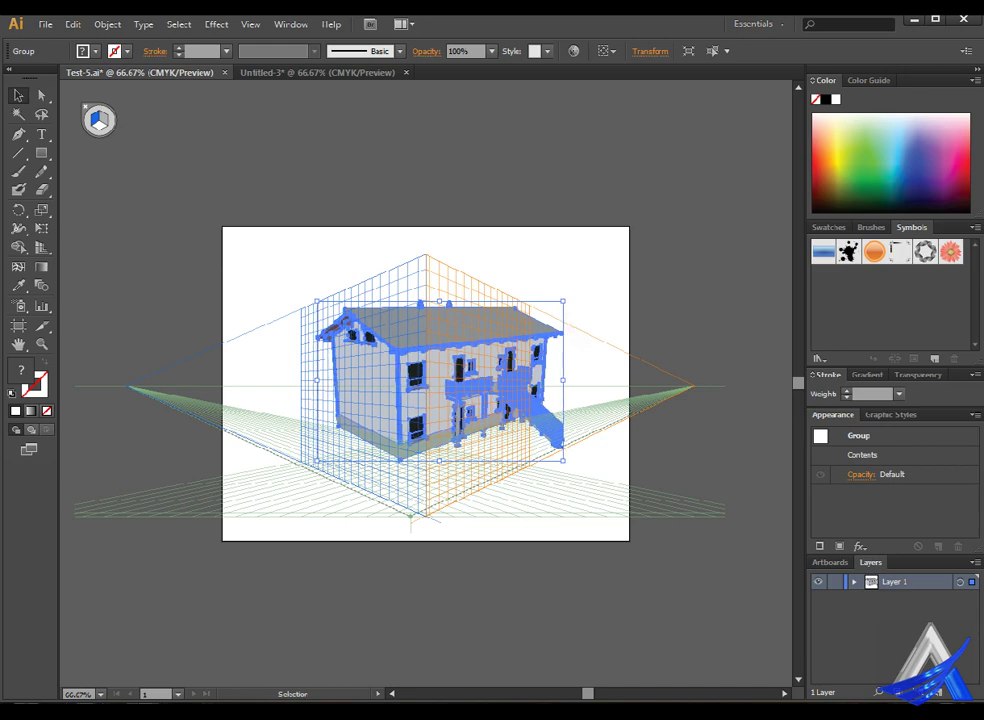
drag(566, 328, 595, 328)
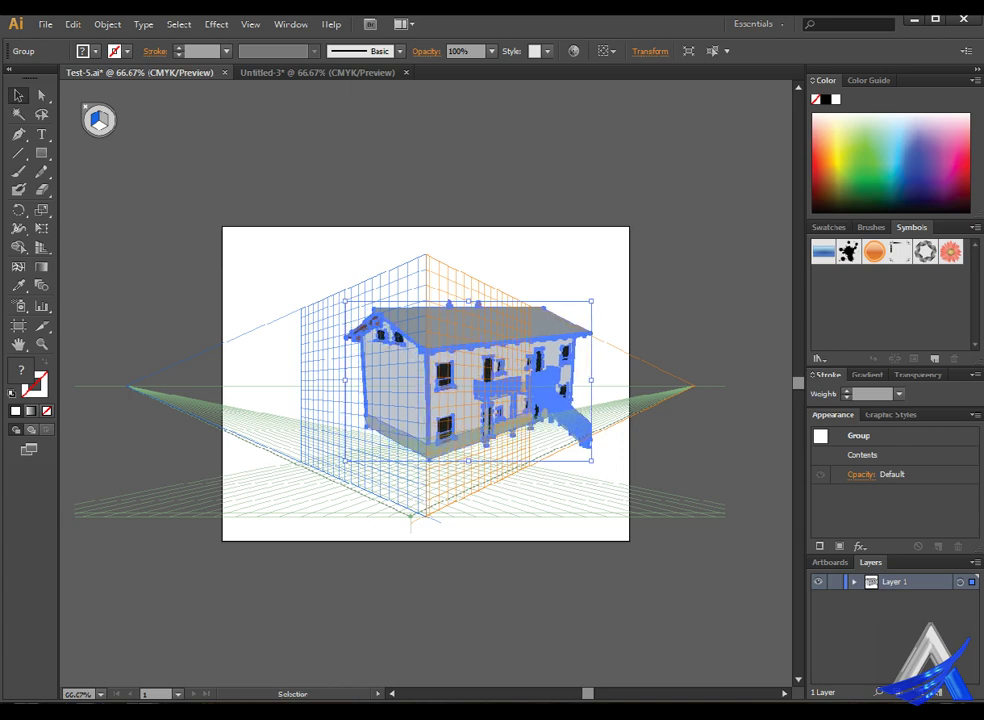
click(561, 247)
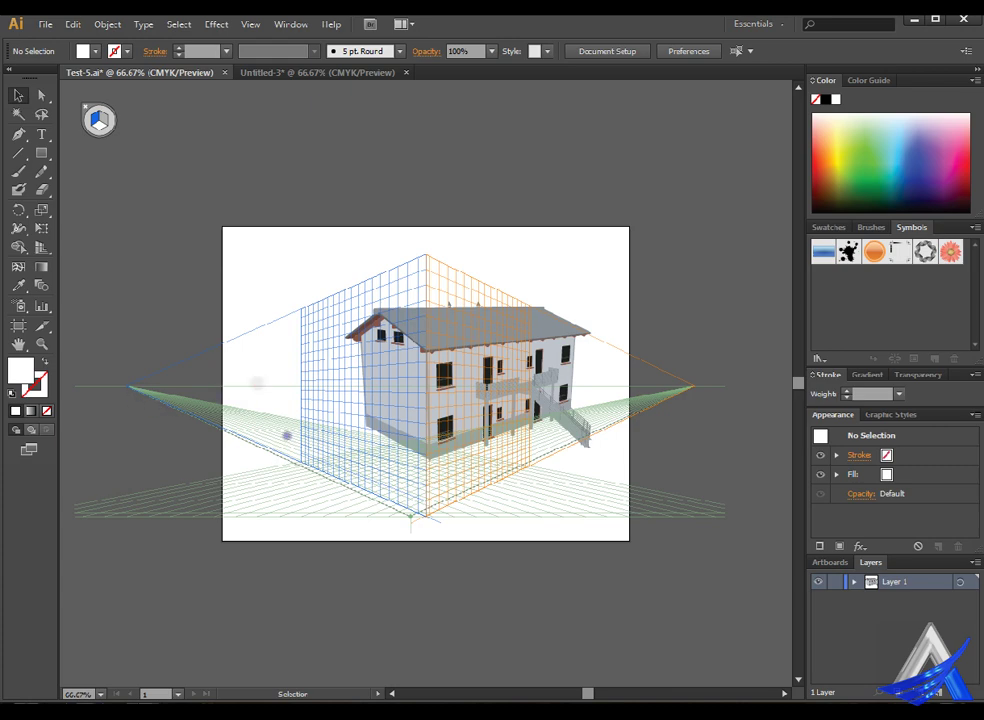
key(shift+p)
- Move both vanishing points, raise the ground level to the house base, and lower the walls to the roofline
mouse_move(126, 385)
mouse_down()
mouse_move(252, 394)
mouse_move(217, 397)
mouse_up()
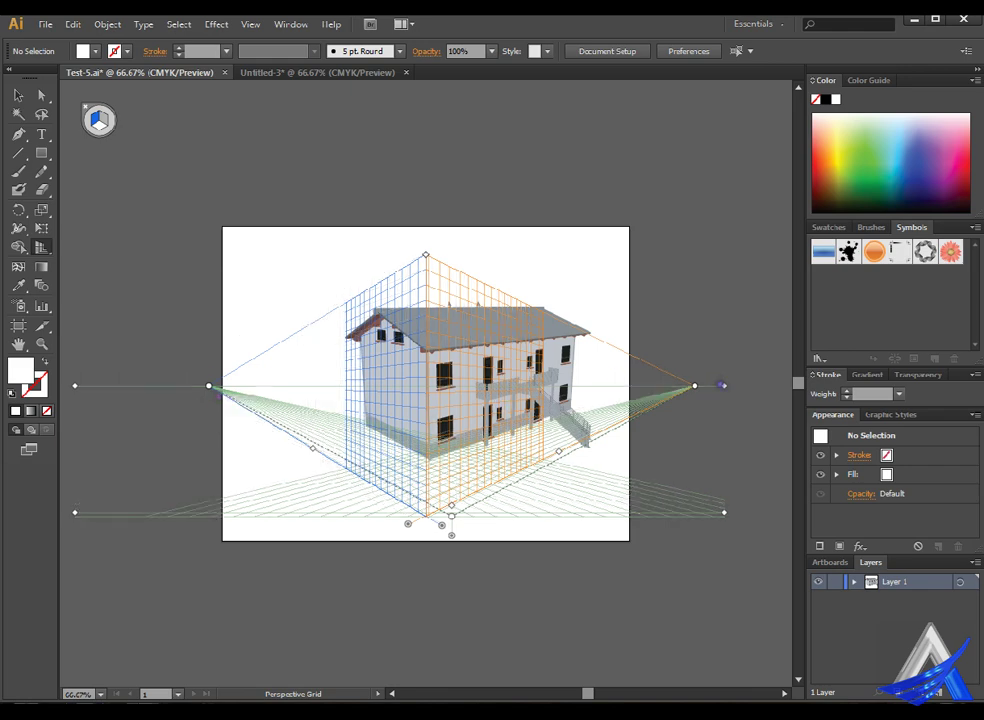
drag(725, 387, 820, 387)
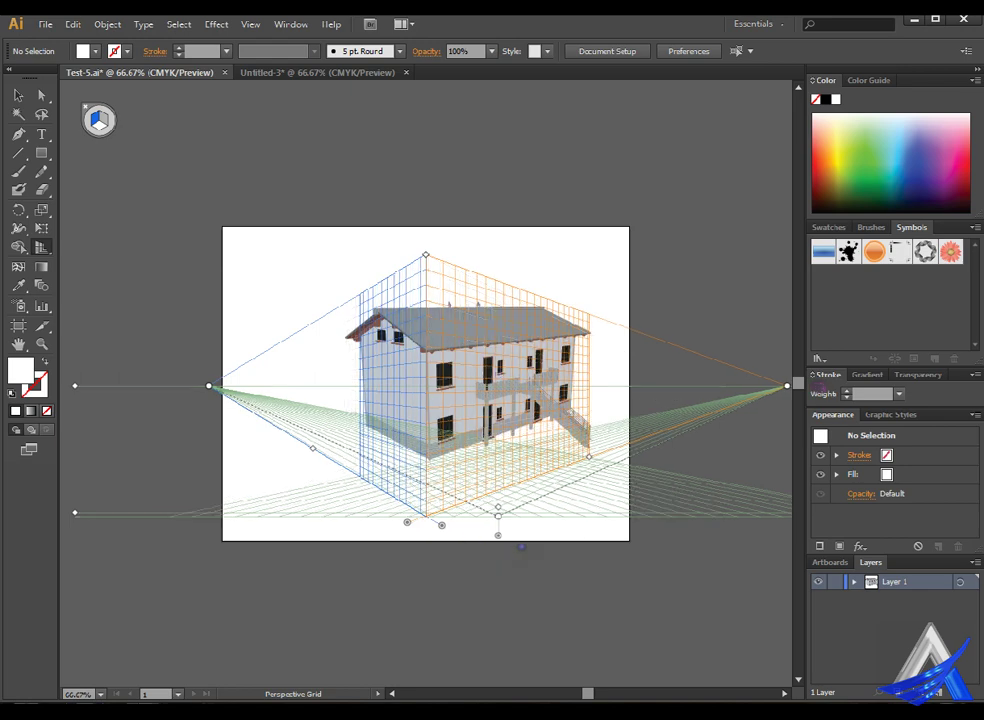
drag(521, 545, 520, 486)
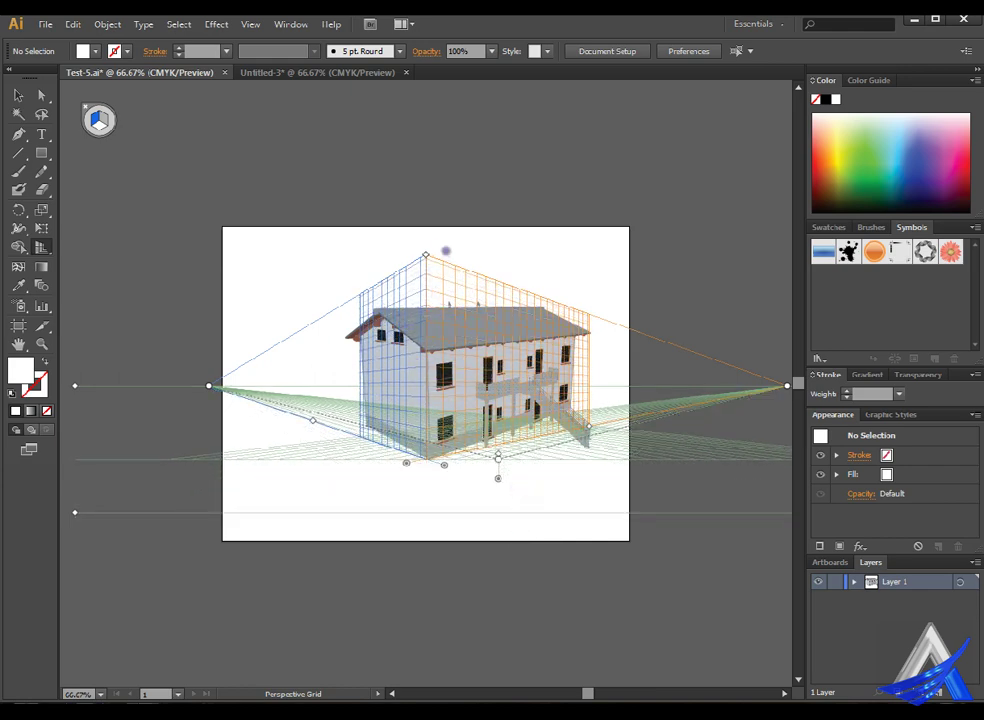
drag(446, 251, 446, 303)
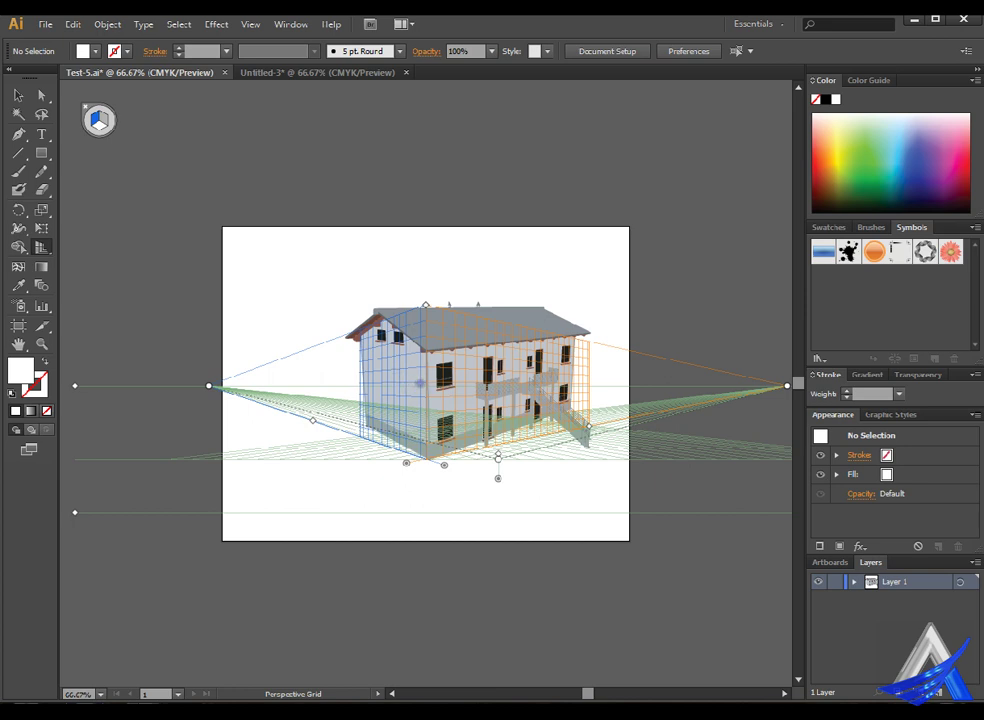
- Start a text line near the artboard's top-left with the Type tool
click(41, 134)
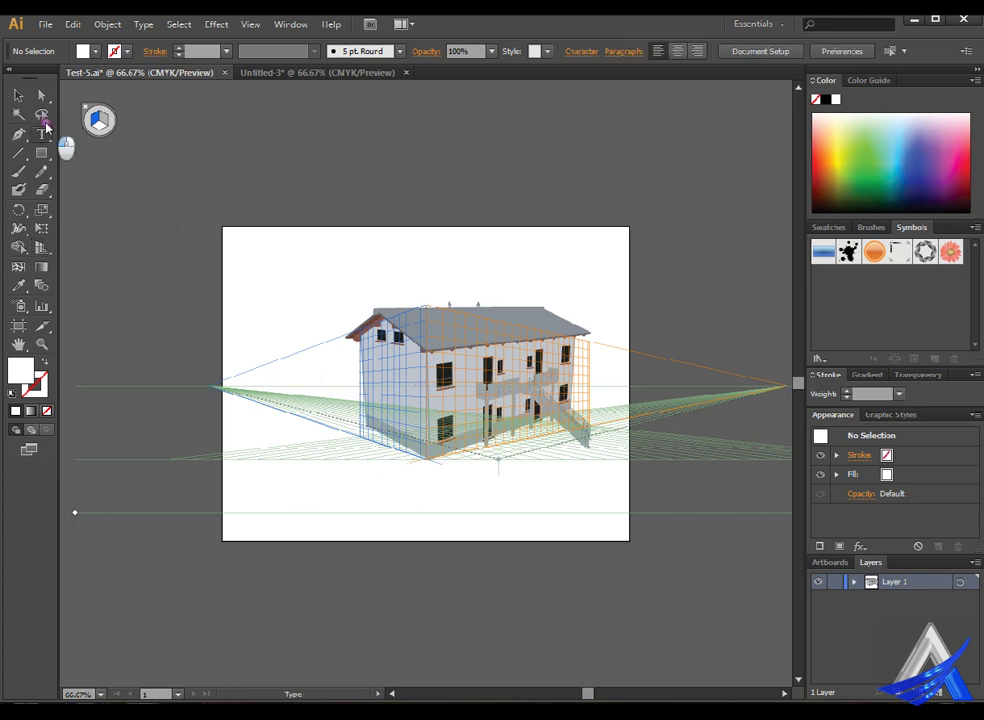
click(262, 263)
text(FREE BANGLA TUTORIAL)
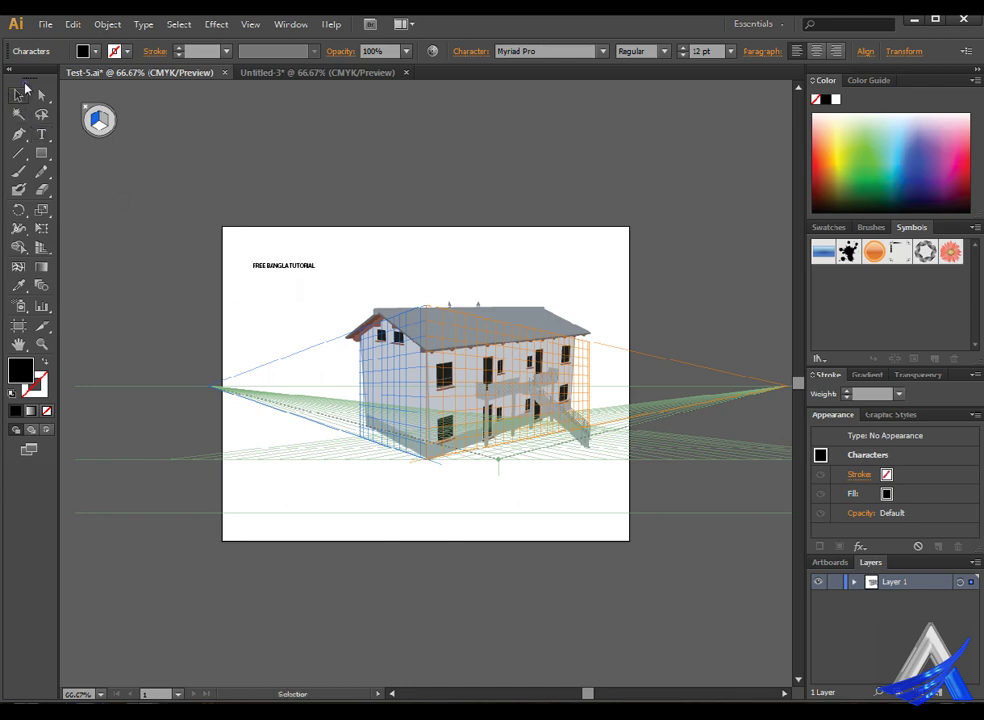
- Enlarge the title slightly, set its font to Arial, and shift it a little right
click(18, 95)
drag(330, 271, 347, 280)
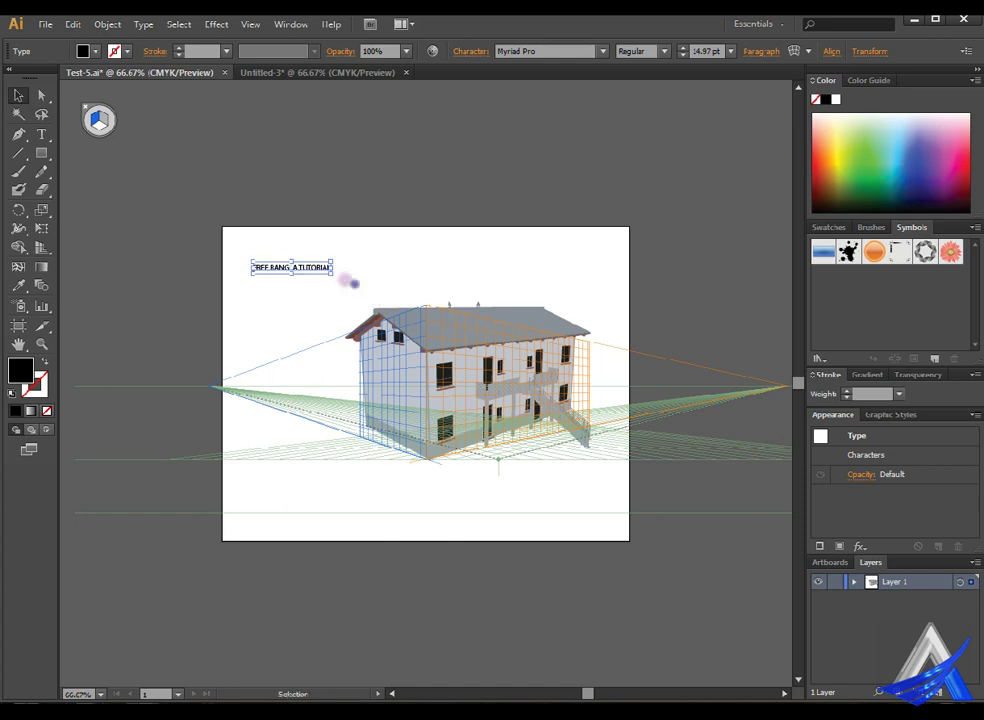
click(602, 51)
scroll(616, 233, up, 8)
scroll(616, 233, up, 3)
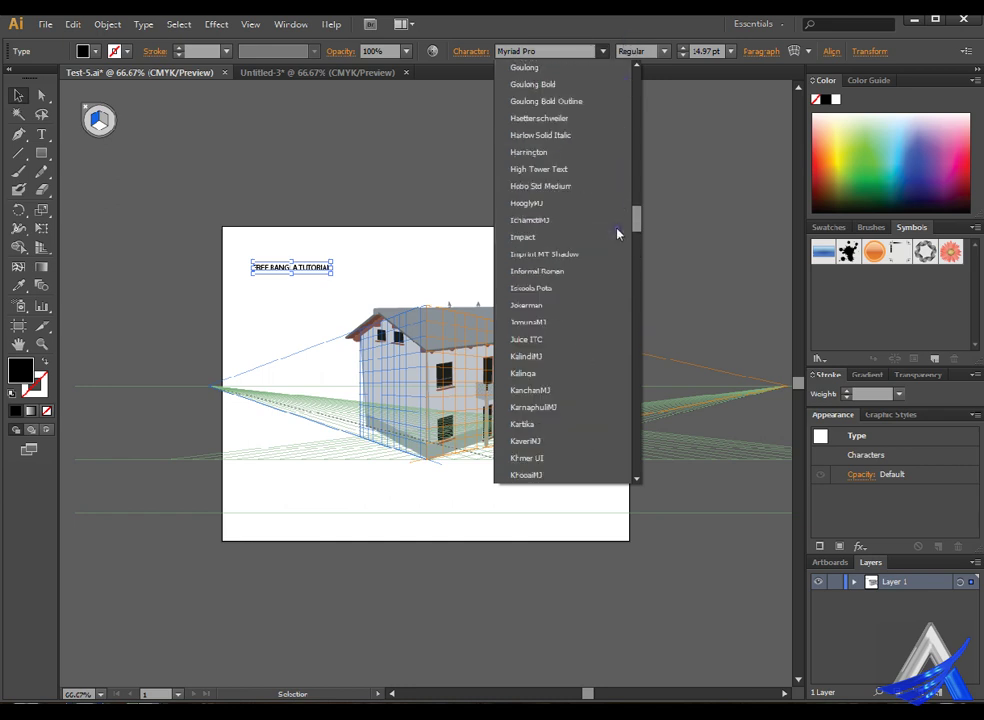
scroll(616, 233, up, 6)
scroll(617, 233, up, 7)
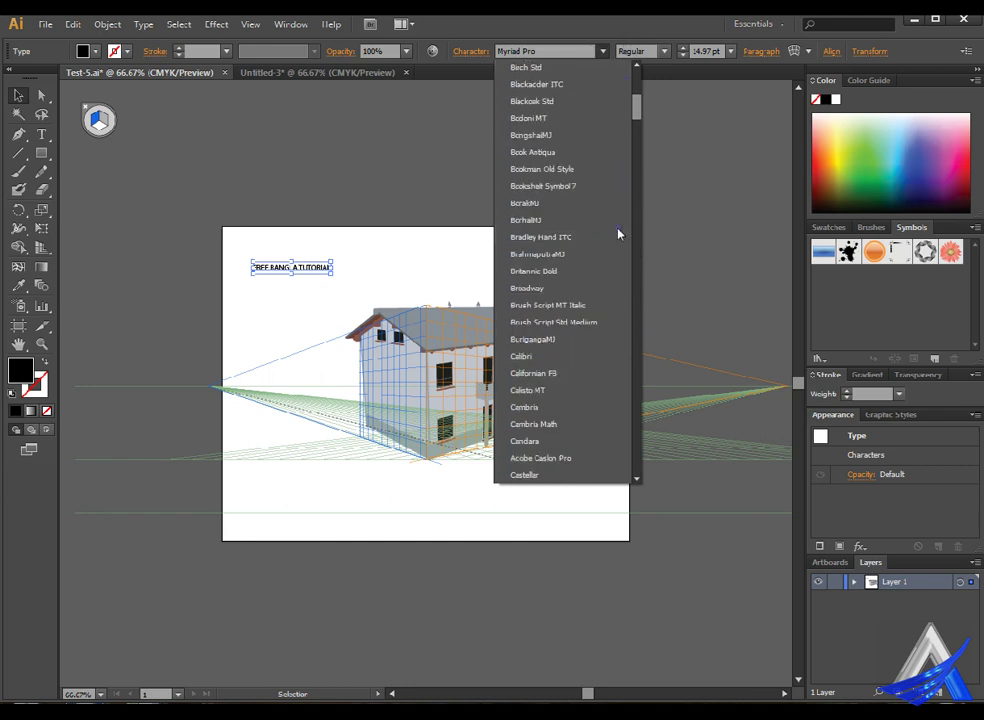
scroll(618, 233, up, 7)
click(581, 150)
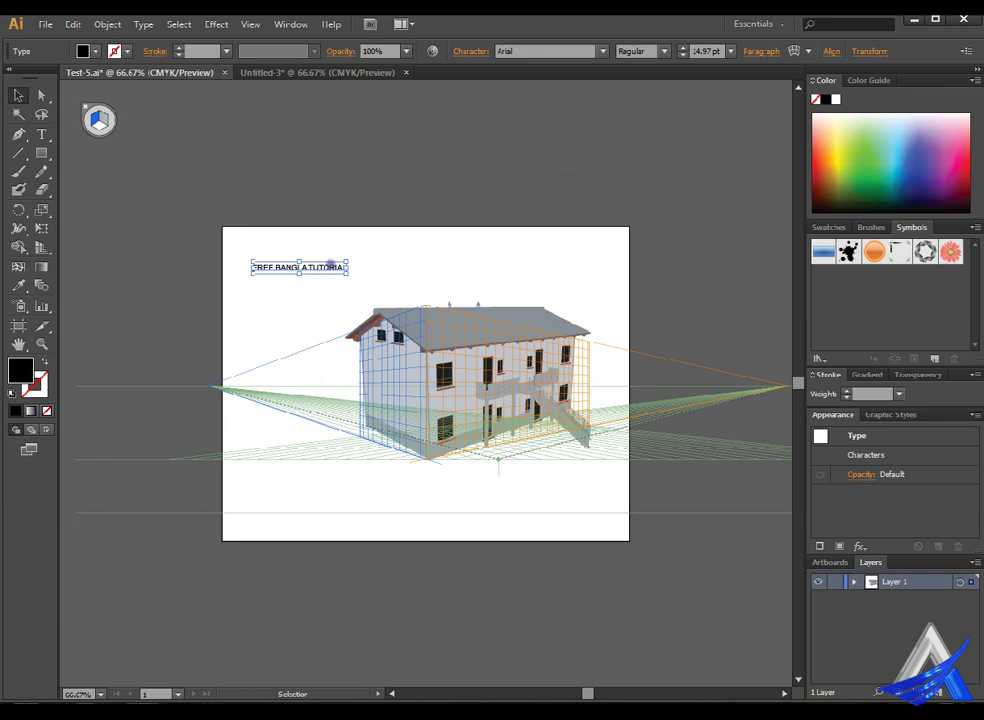
mouse_move(330, 266)
mouse_down()
mouse_move(396, 361)
mouse_move(316, 263)
mouse_up()
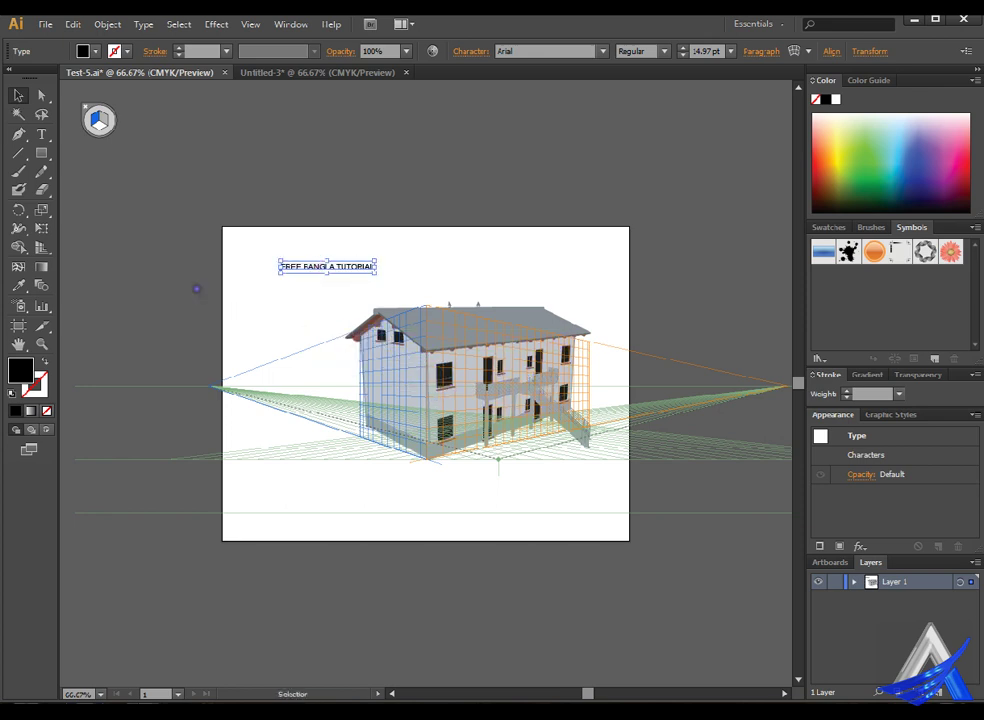
- Drag the title onto the house's left wall plane with the Perspective Selection Tool
click(43, 247)
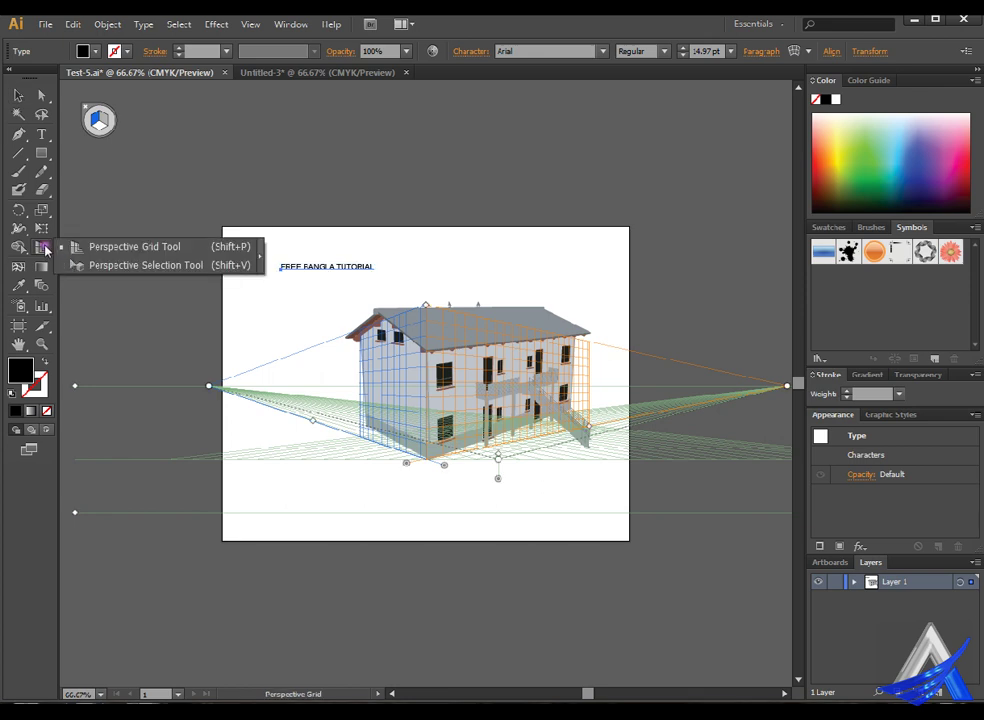
click(144, 266)
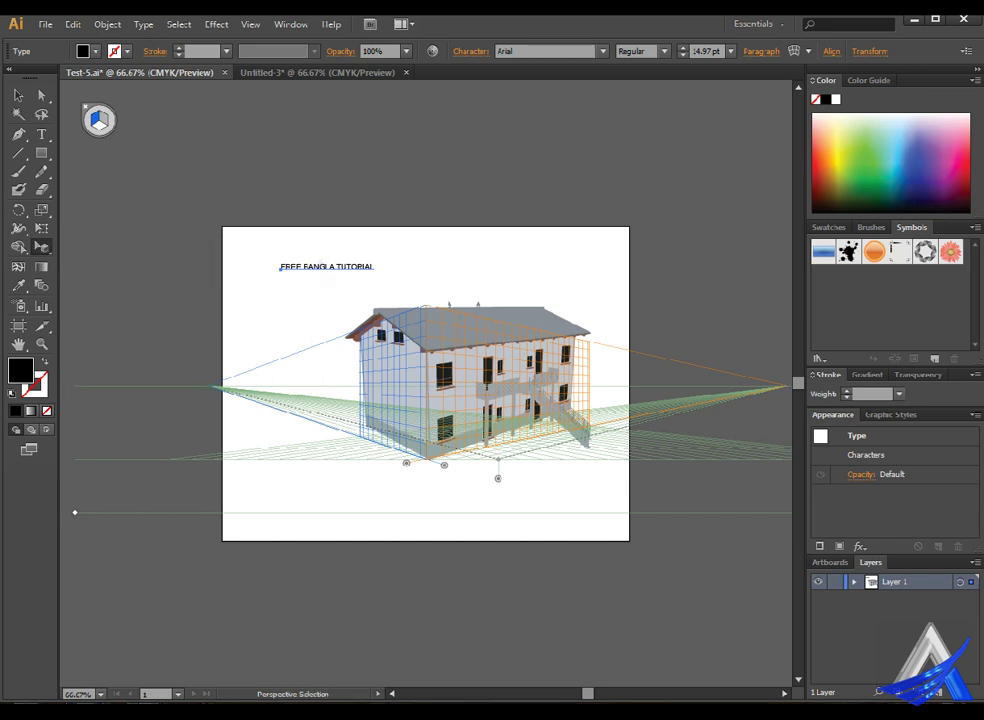
drag(319, 262, 327, 288)
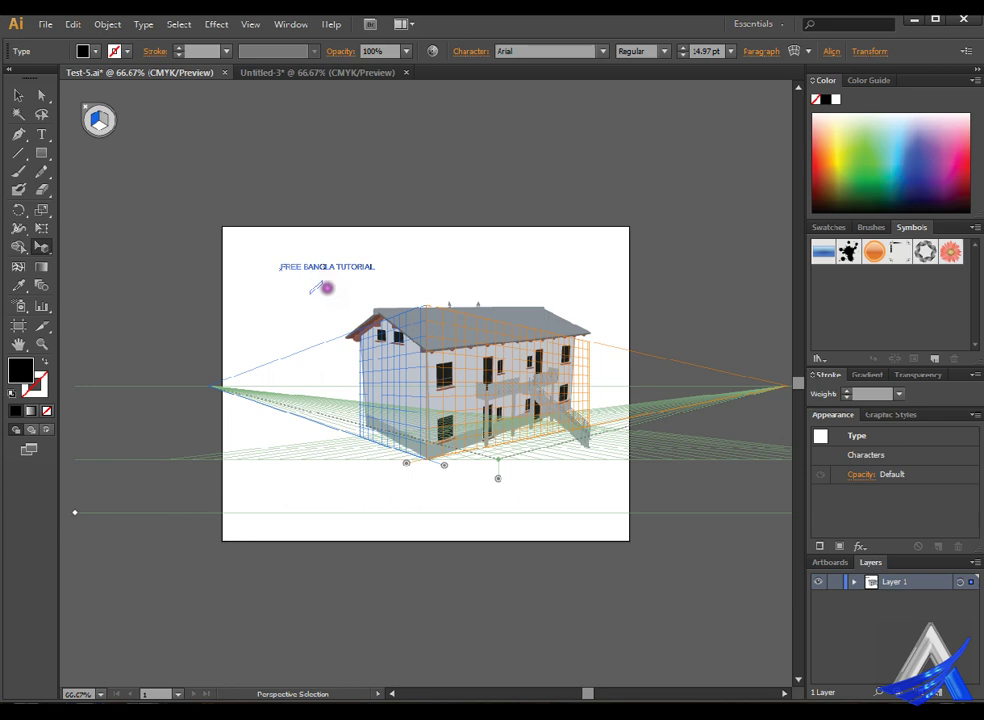
drag(329, 300, 399, 368)
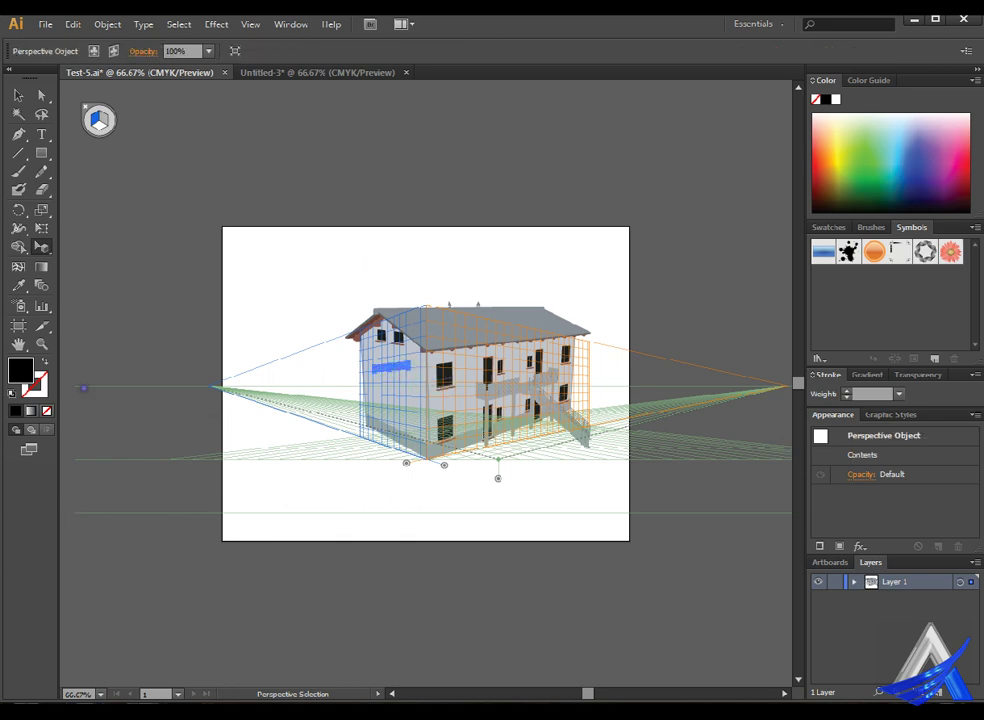
click(41, 343)
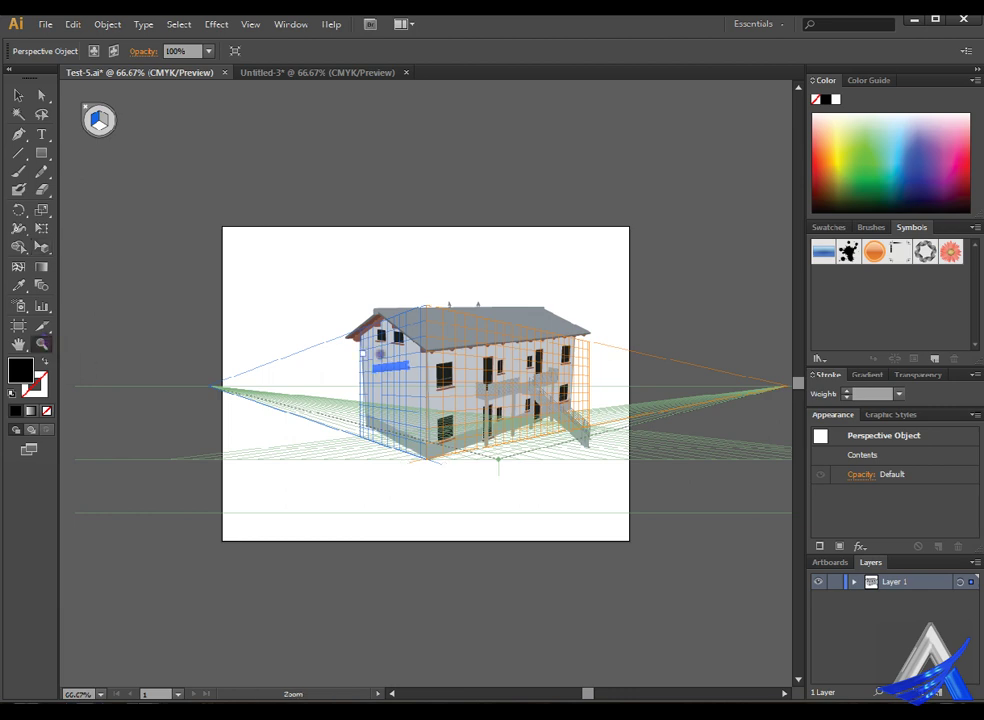
- Enlarge the wall title along its perspective plane and slide it left along the wall
drag(445, 418, 444, 417)
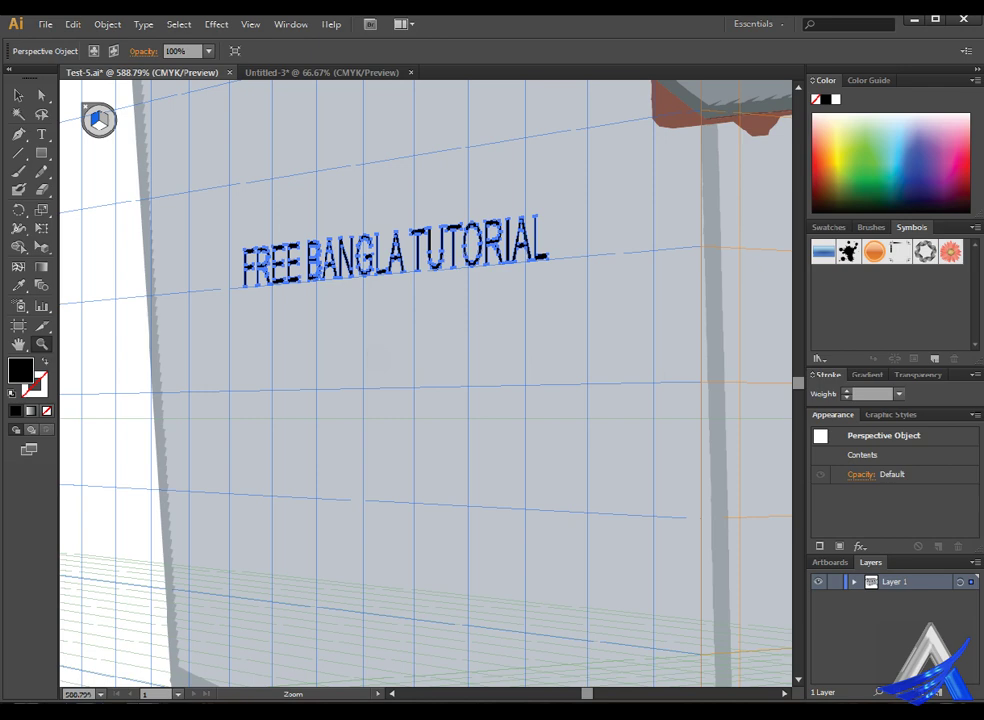
key(v)
key(ctrl+plus)
key(ctrl+minus)
key(ctrl+minus)
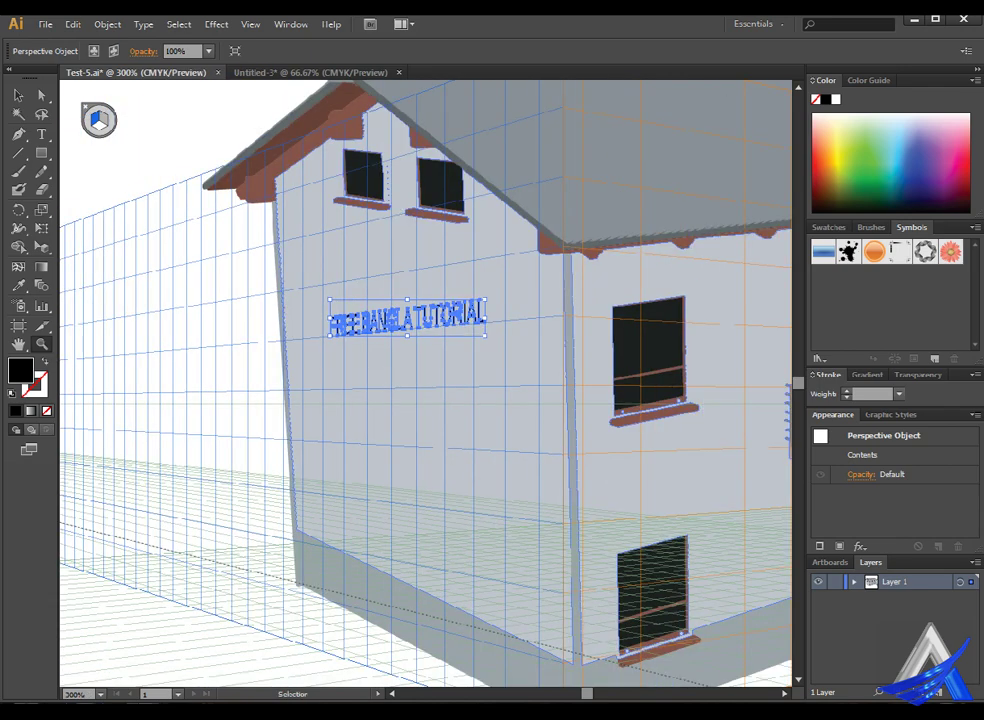
key(z)
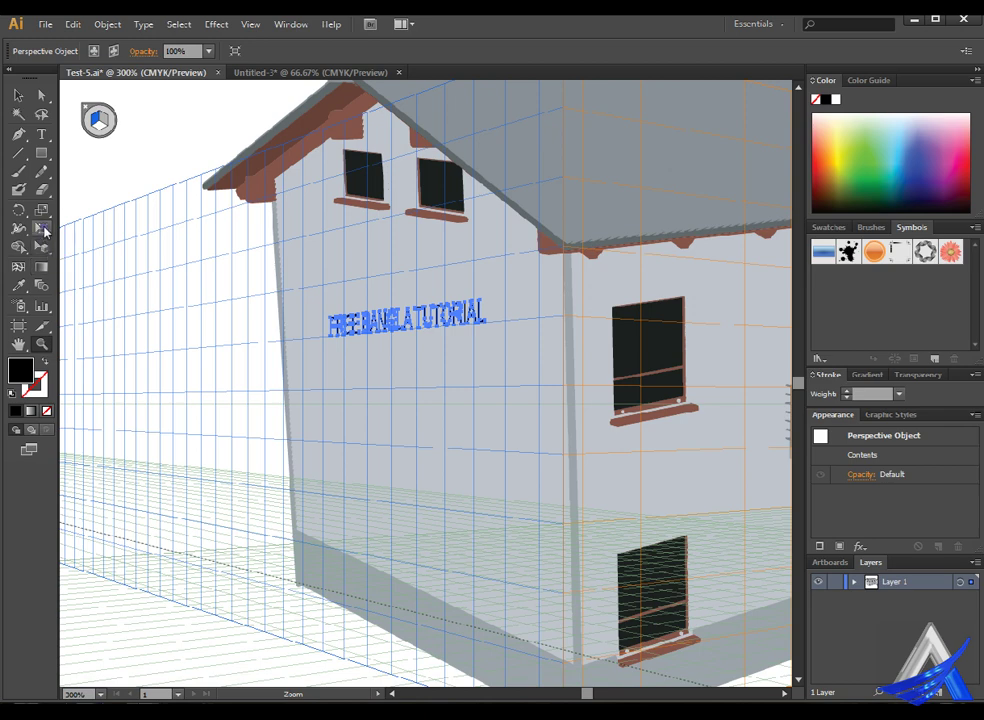
click(42, 245)
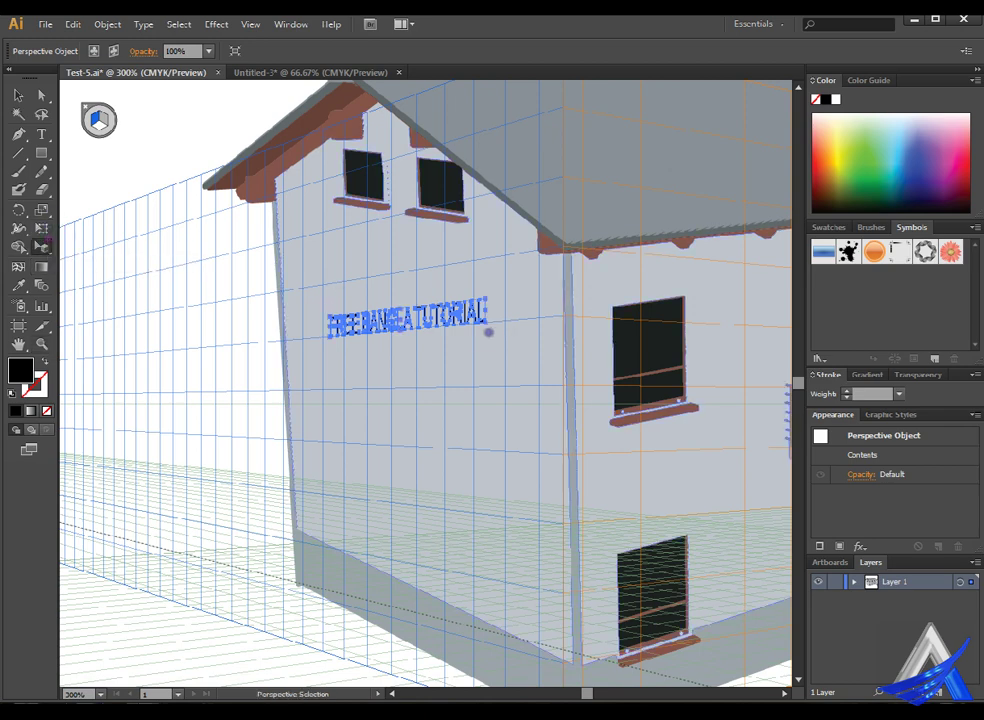
mouse_move(474, 316)
mouse_down()
mouse_move(480, 333)
mouse_move(478, 321)
mouse_move(524, 333)
mouse_move(556, 381)
mouse_up()
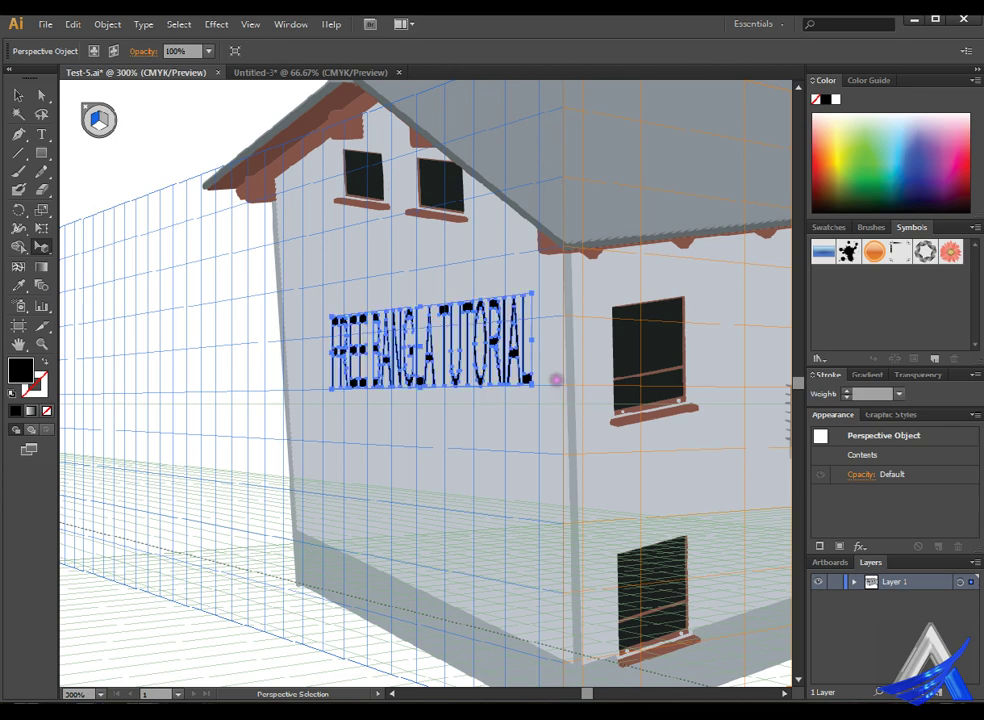
drag(437, 349, 421, 352)
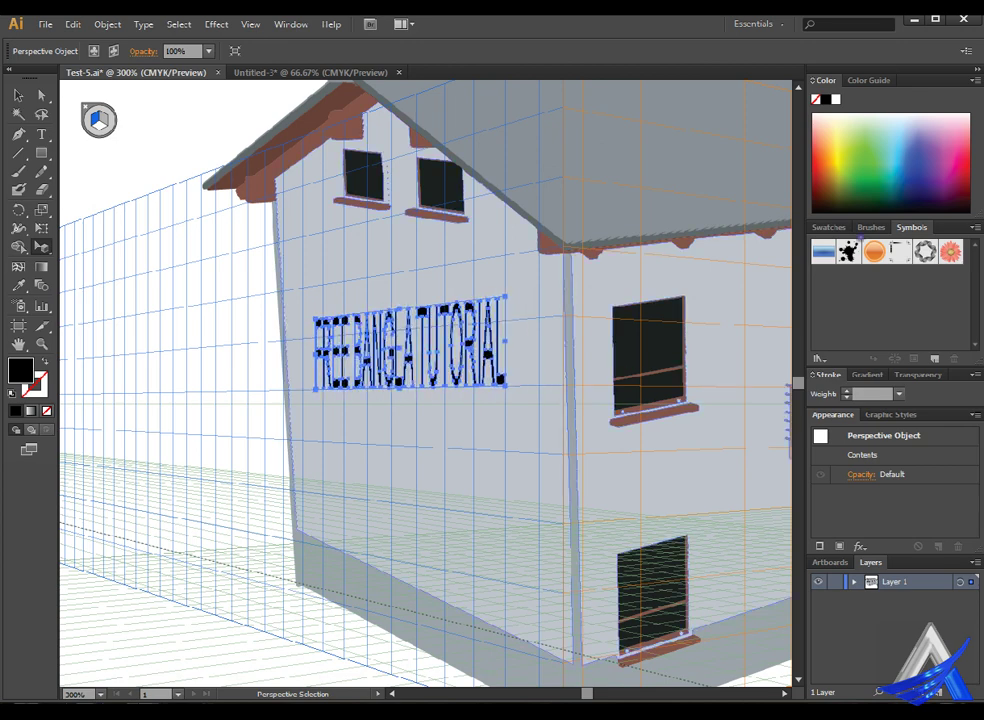
click(829, 227)
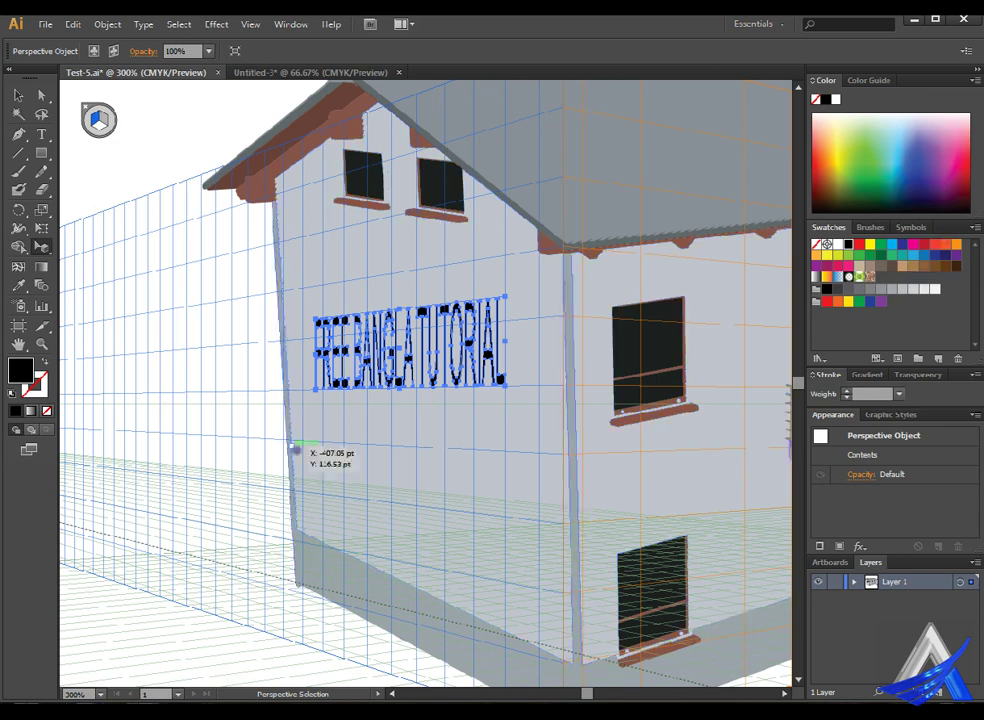
click(231, 257)
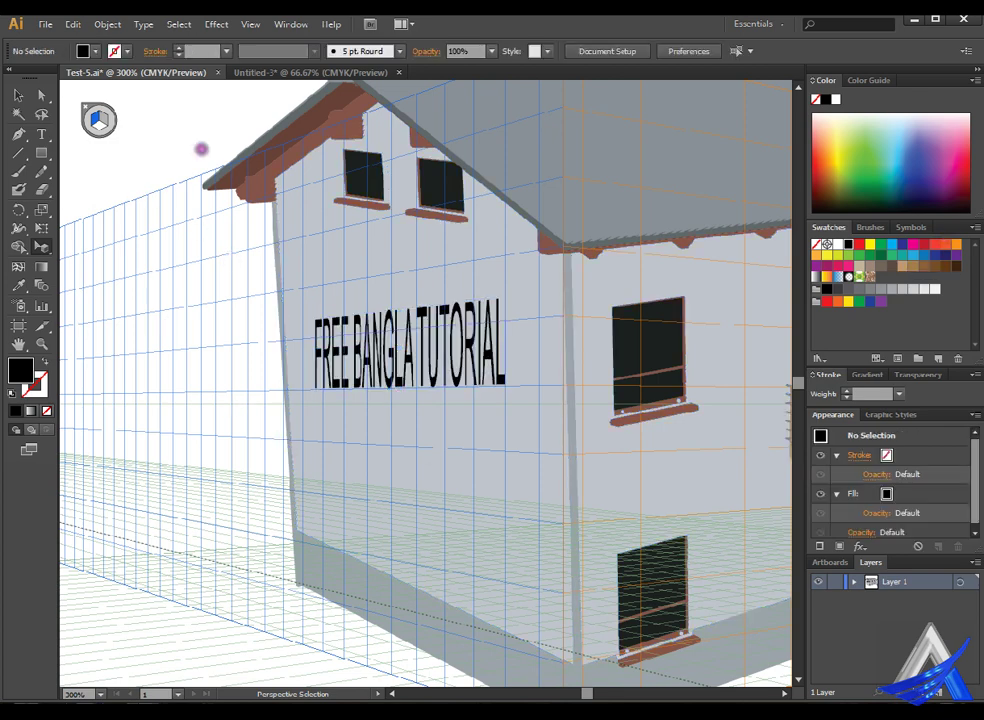
click(18, 95)
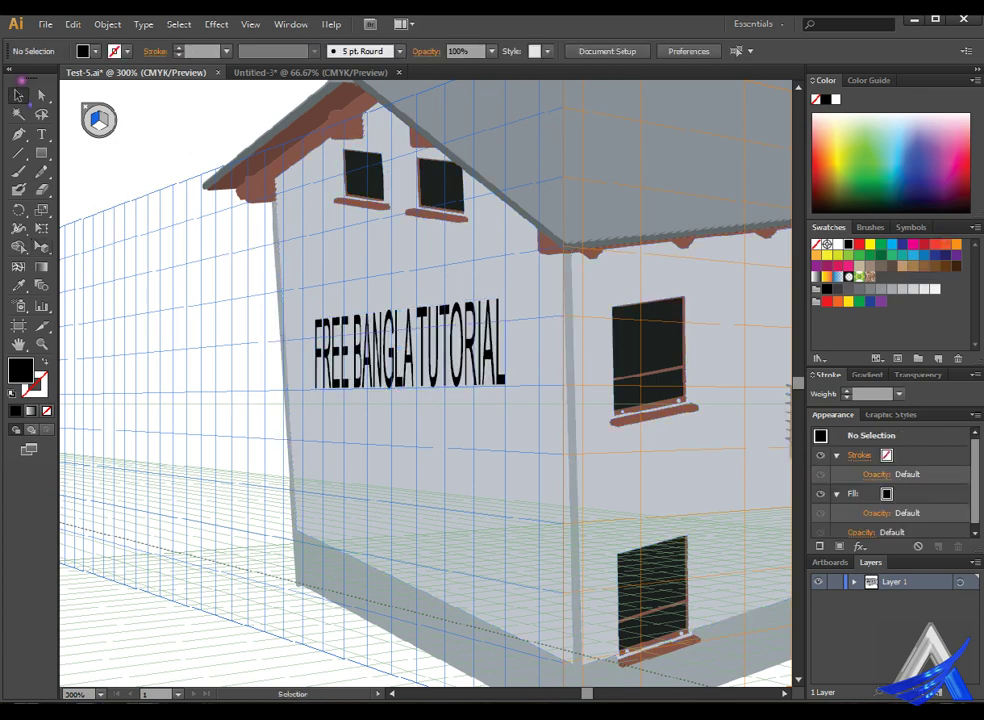
click(354, 319)
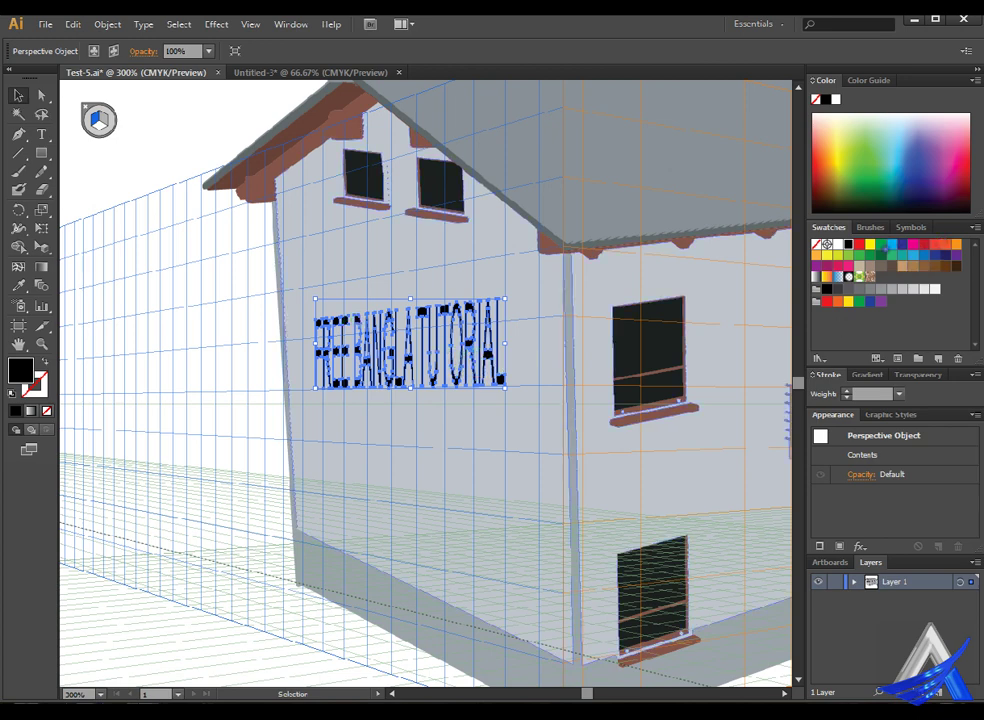
double_click(18, 370)
click(459, 307)
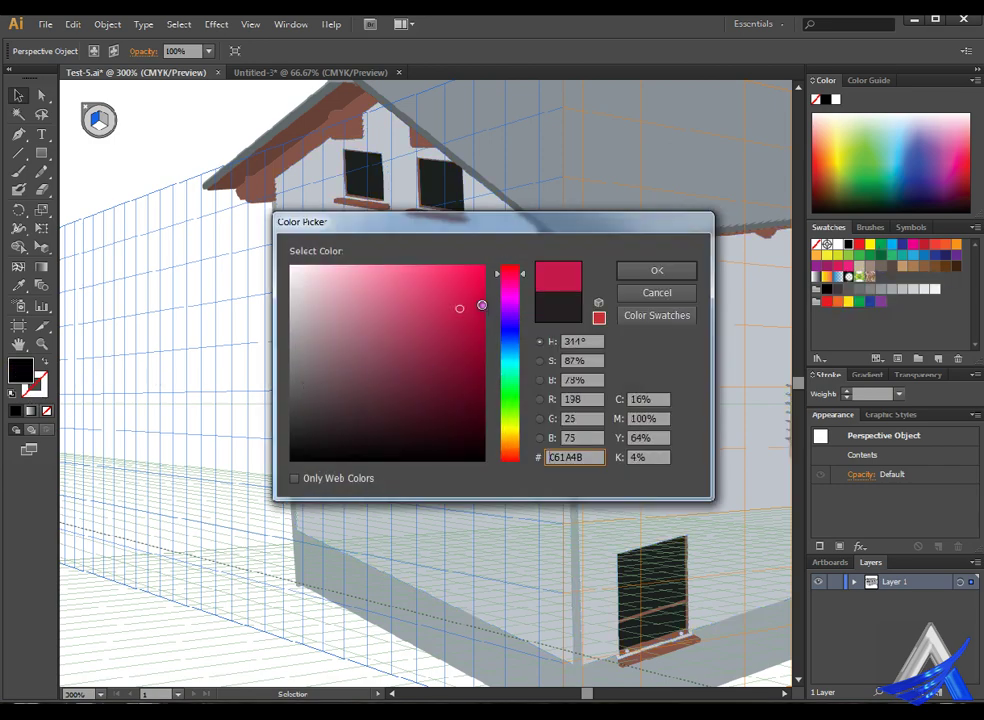
click(656, 271)
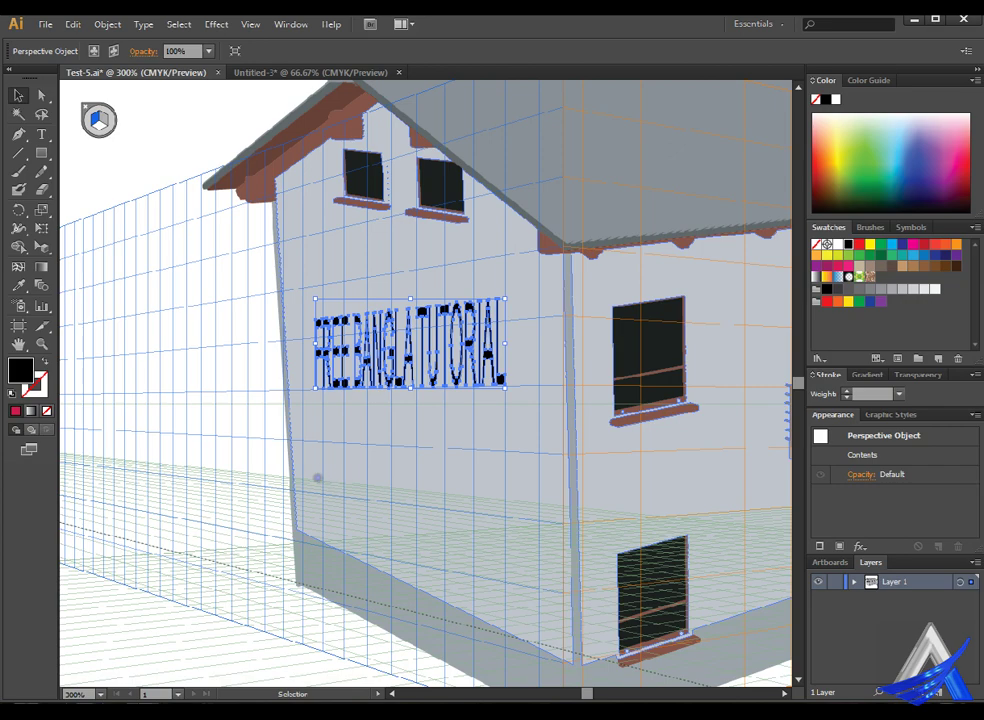
drag(400, 350, 185, 103)
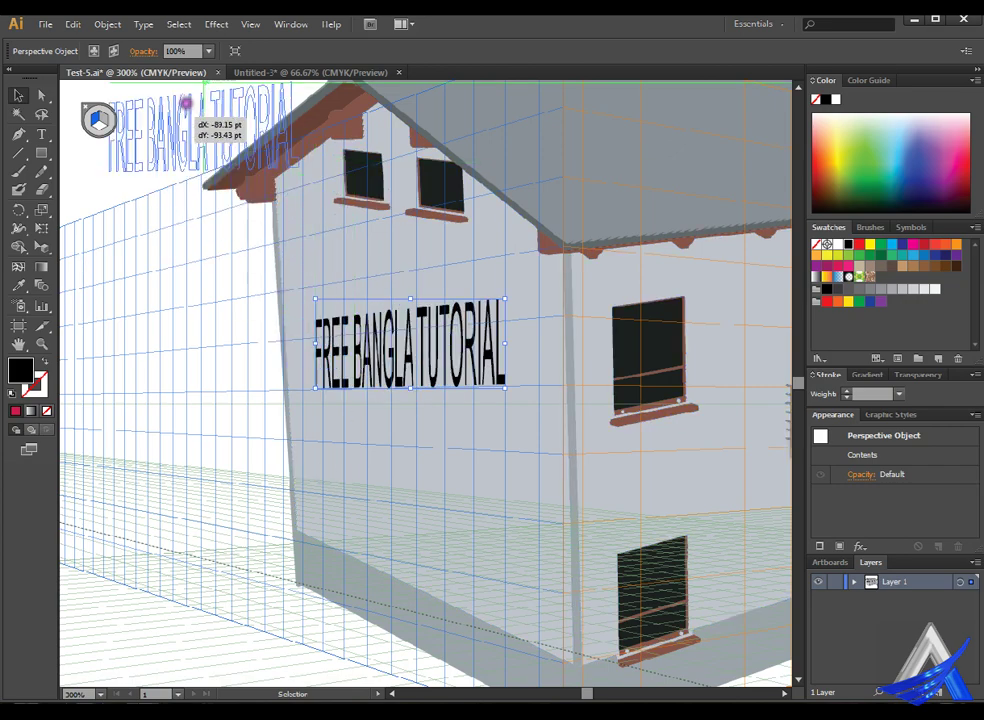
click(637, 386)
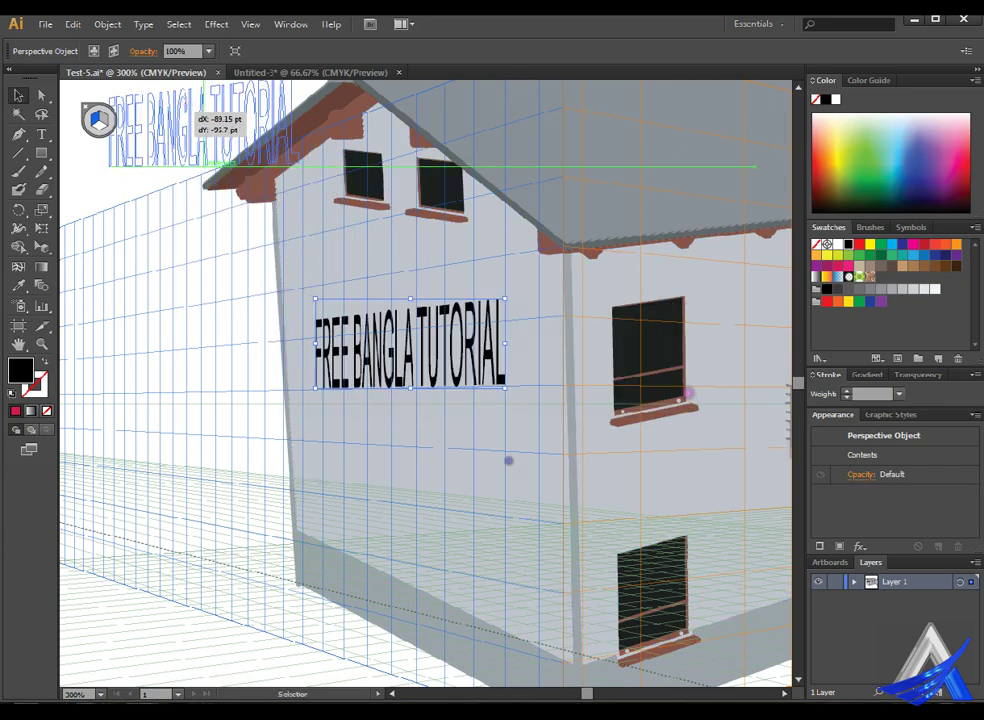
key(ctrl+z)
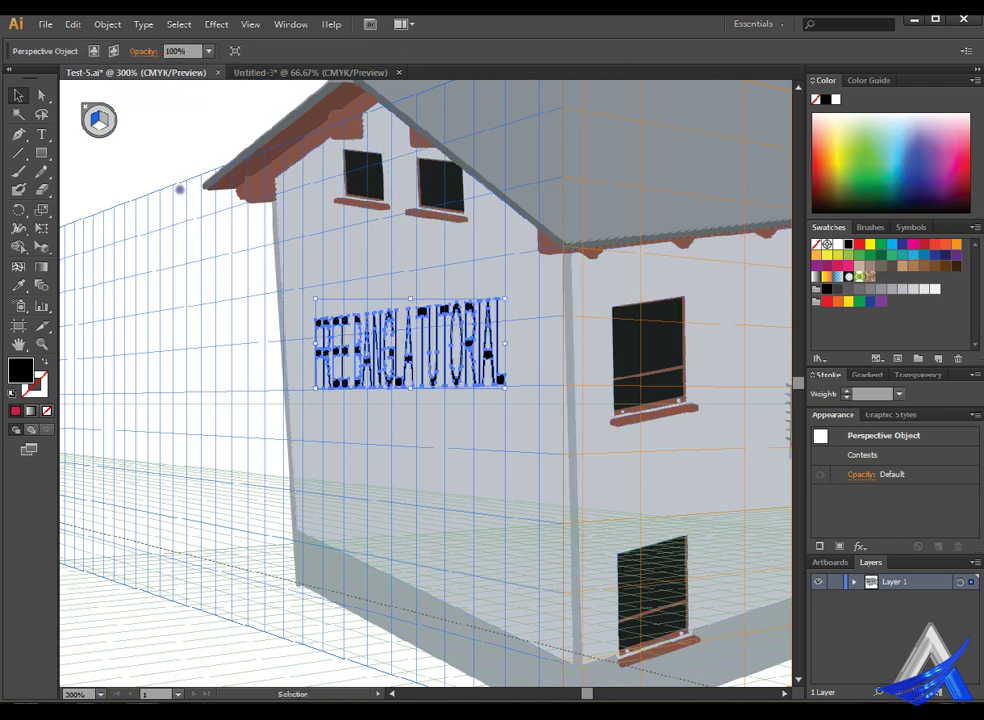
click(126, 110)
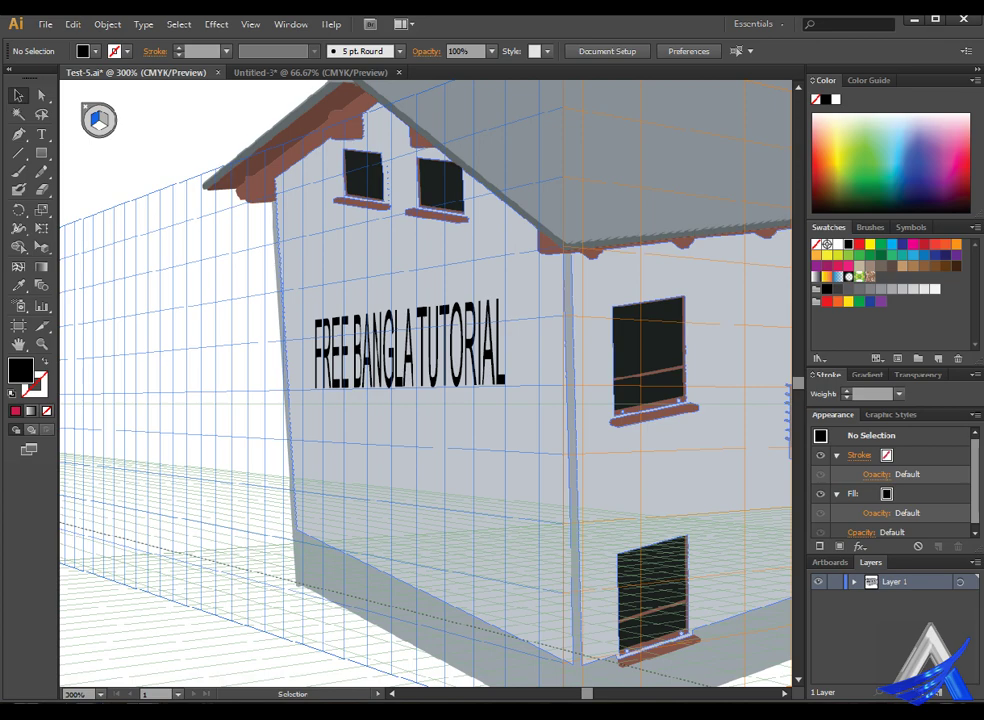
- Trim the perspective grid's blue left plane to end at the house's left wall edge, then select the house artwork
key(a)
key(ctrl+minus)
key(ctrl+minus)
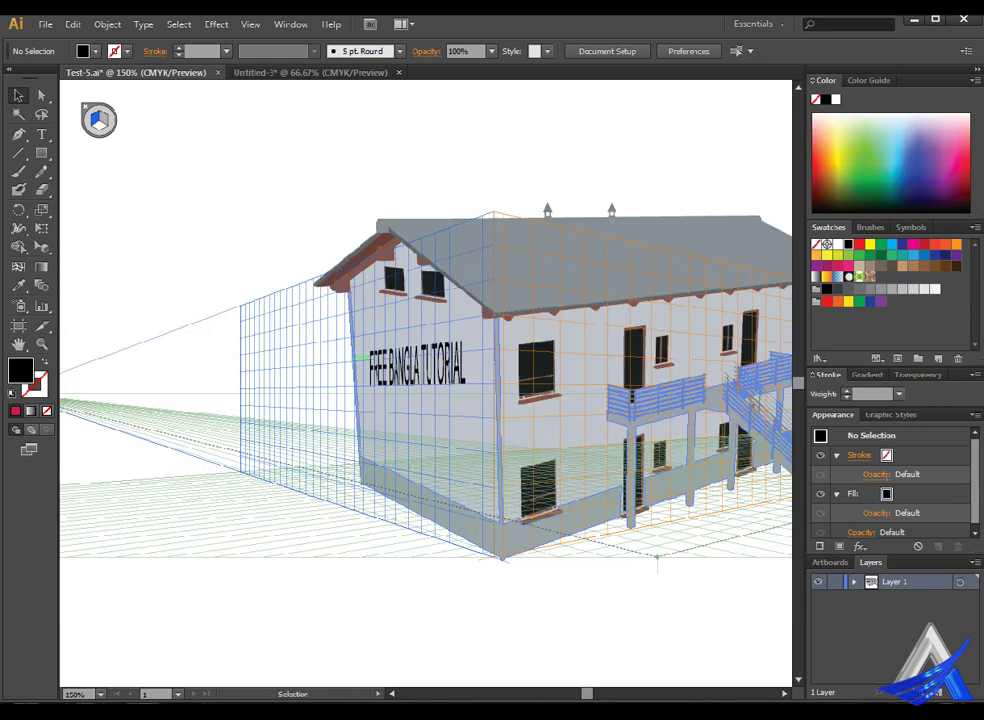
drag(562, 385, 390, 378)
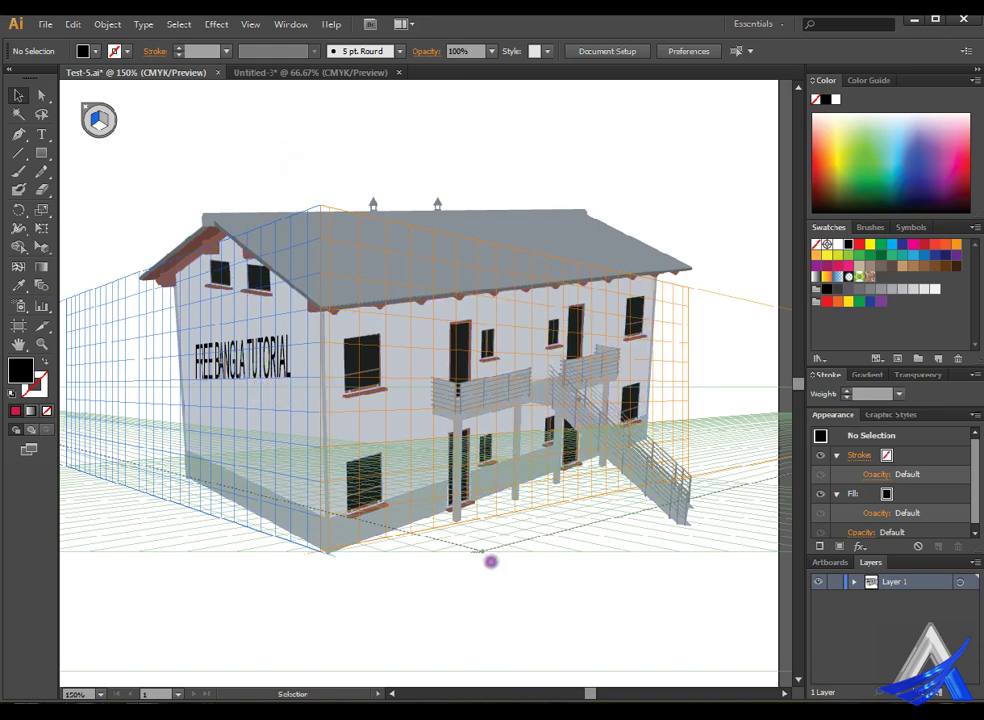
click(41, 246)
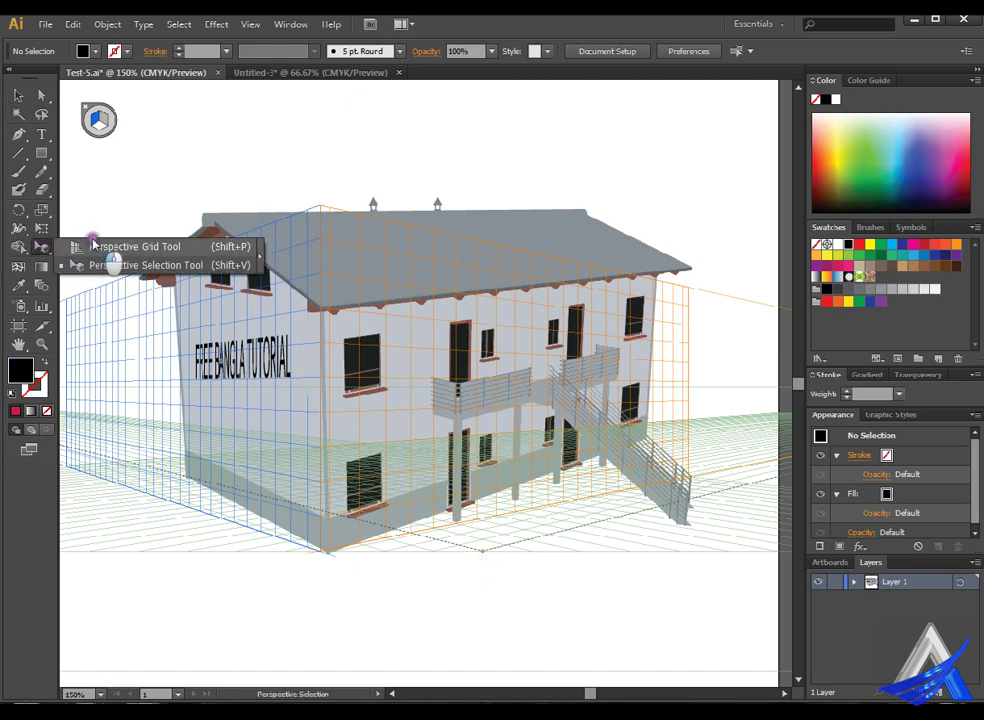
click(95, 246)
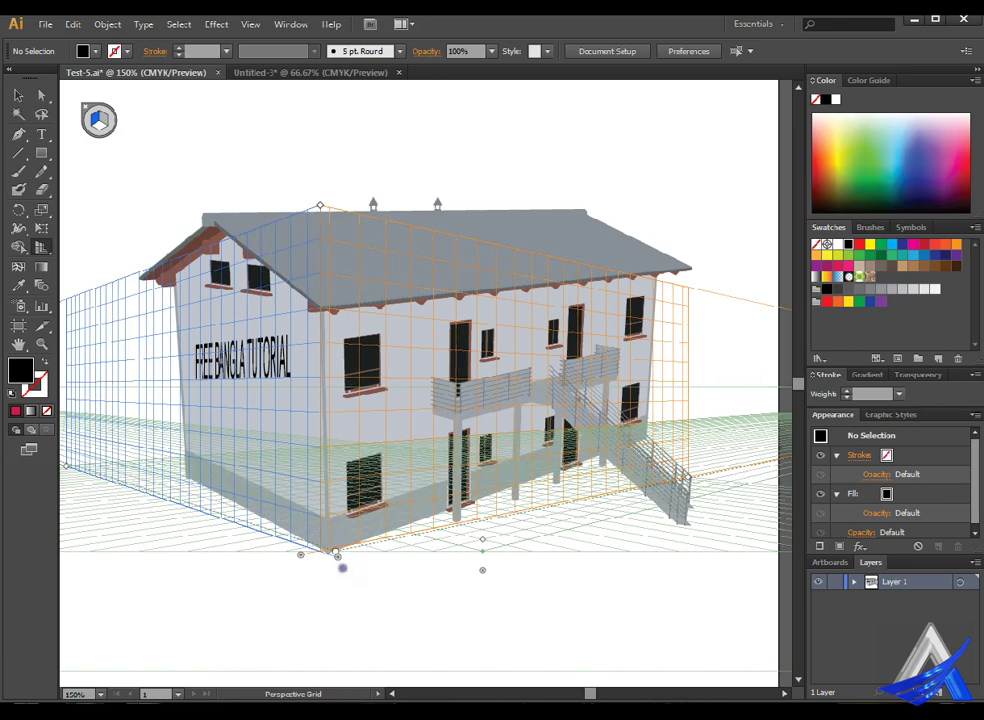
mouse_move(505, 546)
mouse_down()
mouse_move(446, 556)
mouse_move(518, 549)
mouse_move(486, 552)
mouse_up()
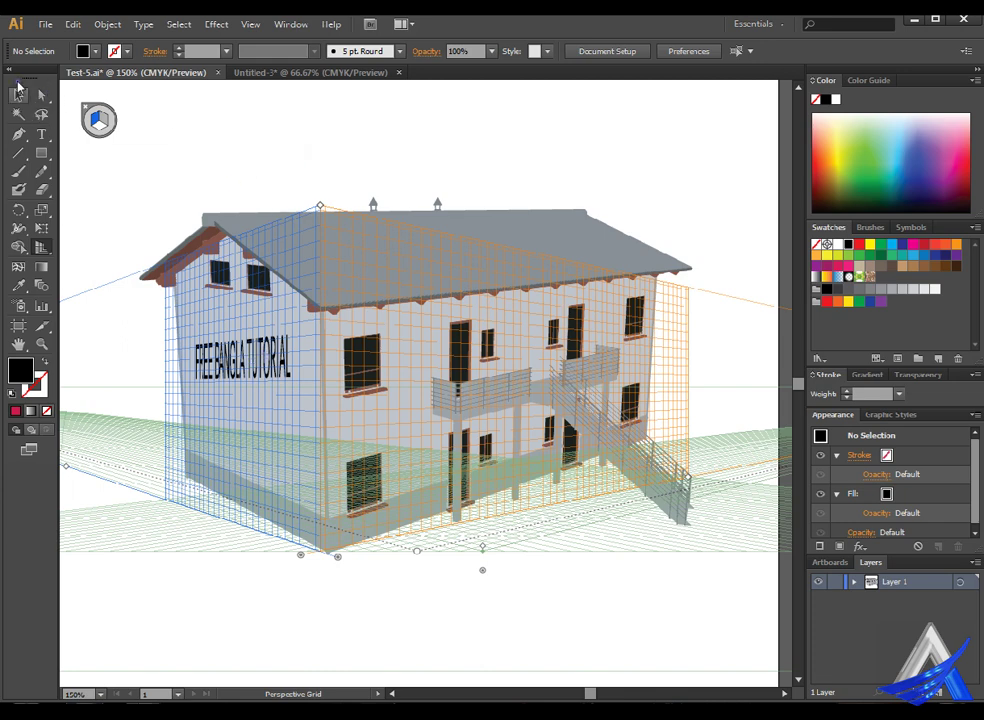
click(18, 94)
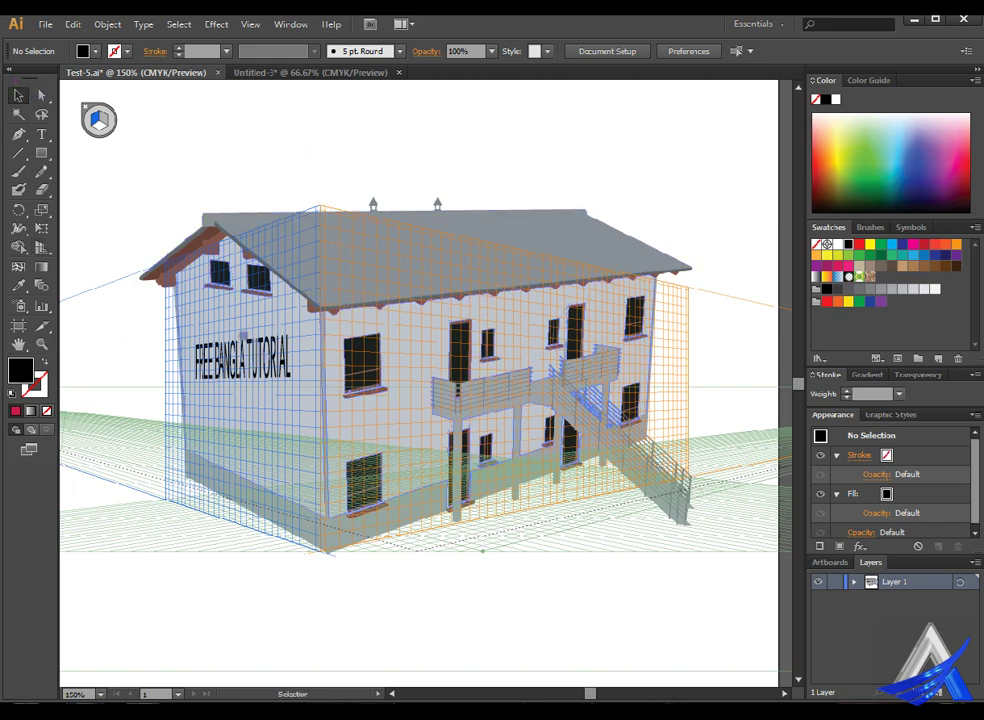
click(257, 216)
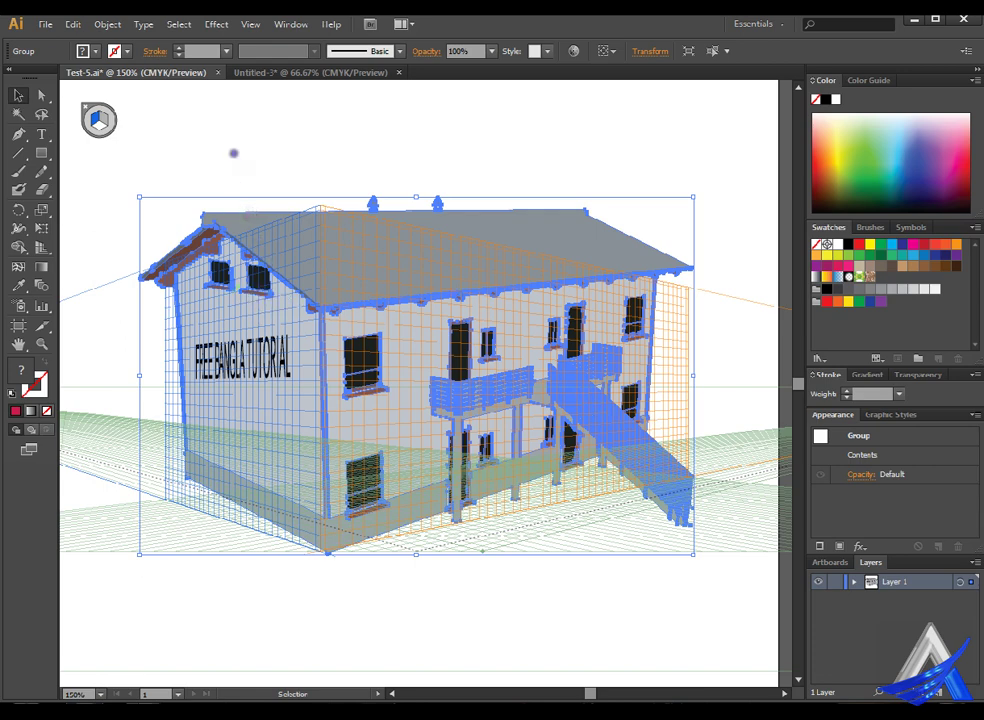
click(233, 151)
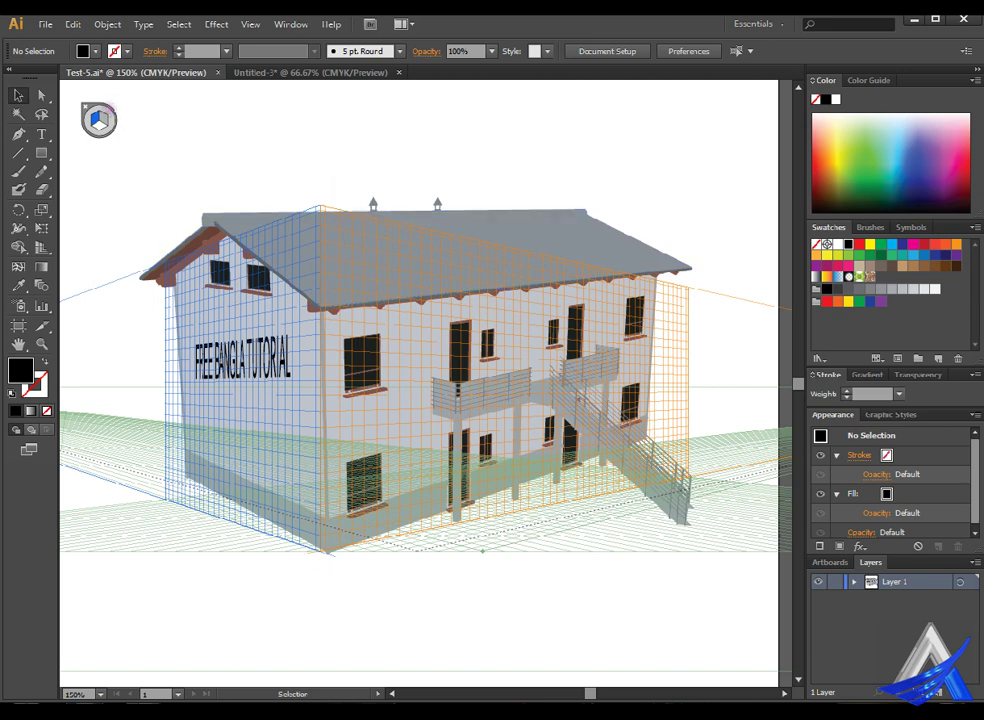
- Activate the orange right grid as the current perspective plane, replacing the blue left plane
key(3)
key(shift+v)
click(104, 122)
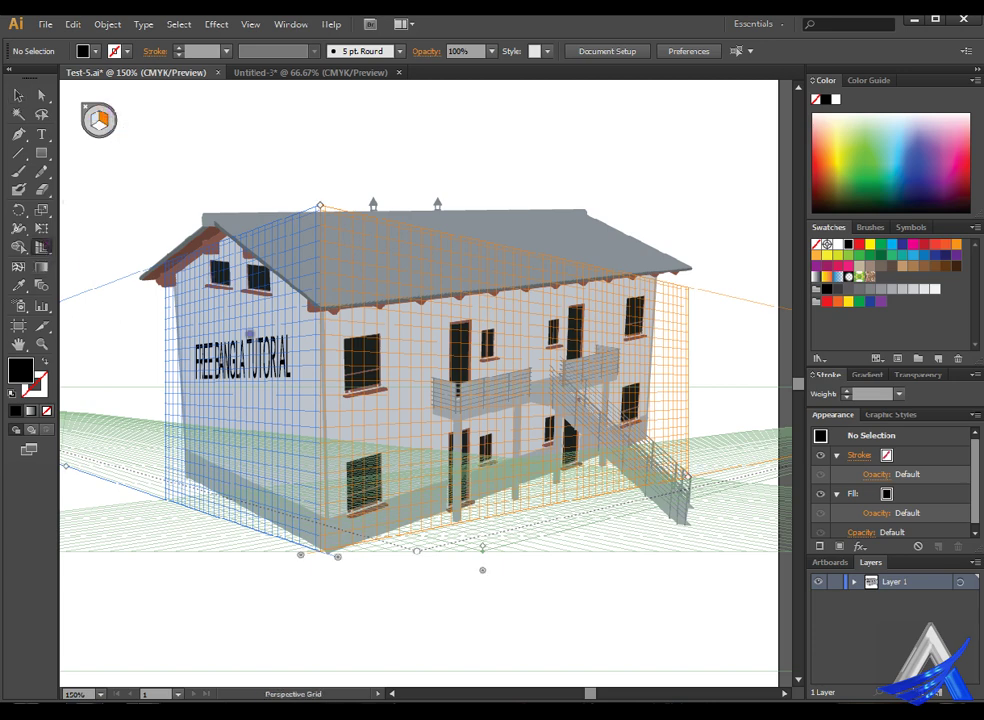
key(shift+p)
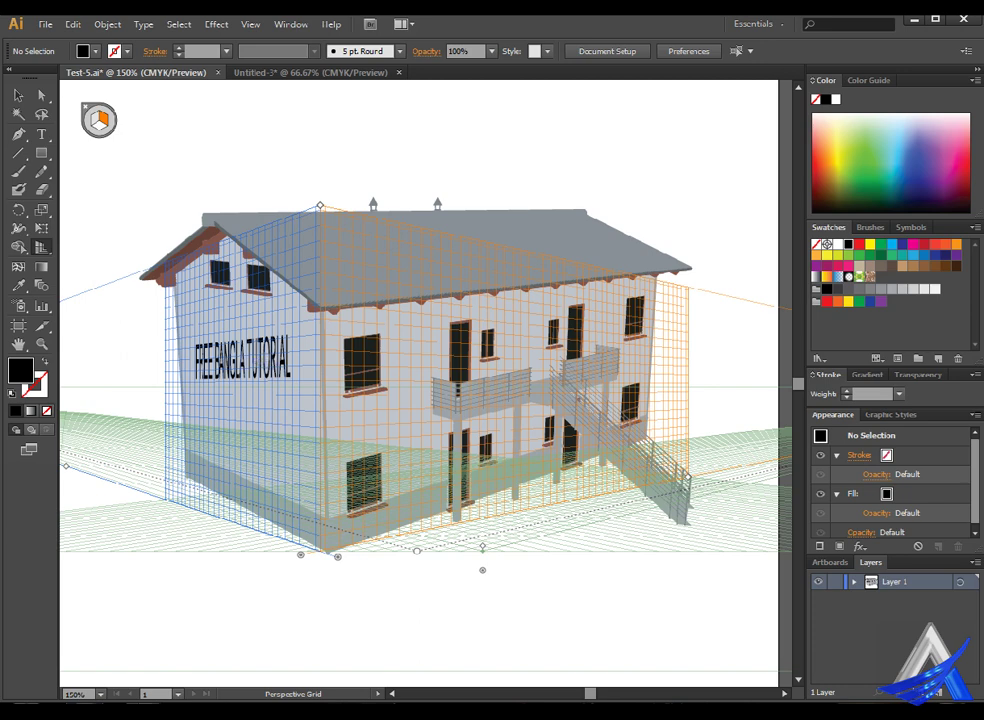